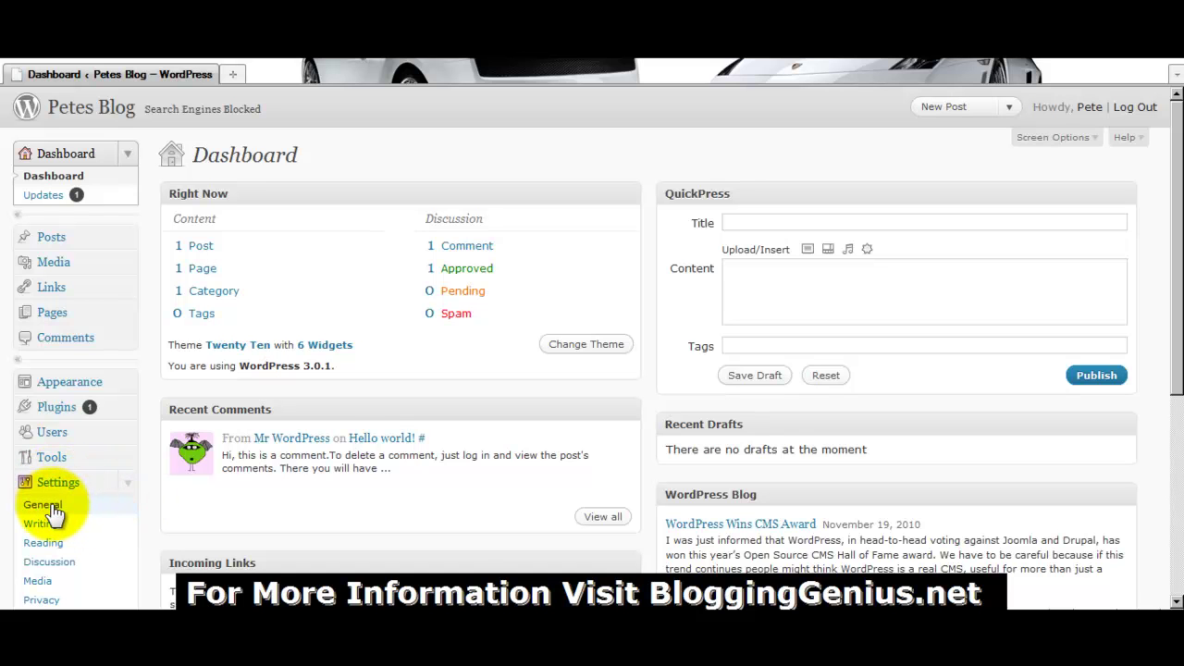
In the general settings, set the site tagline to "Welcome To Petes Blog" and save the changes.
click(54, 507)
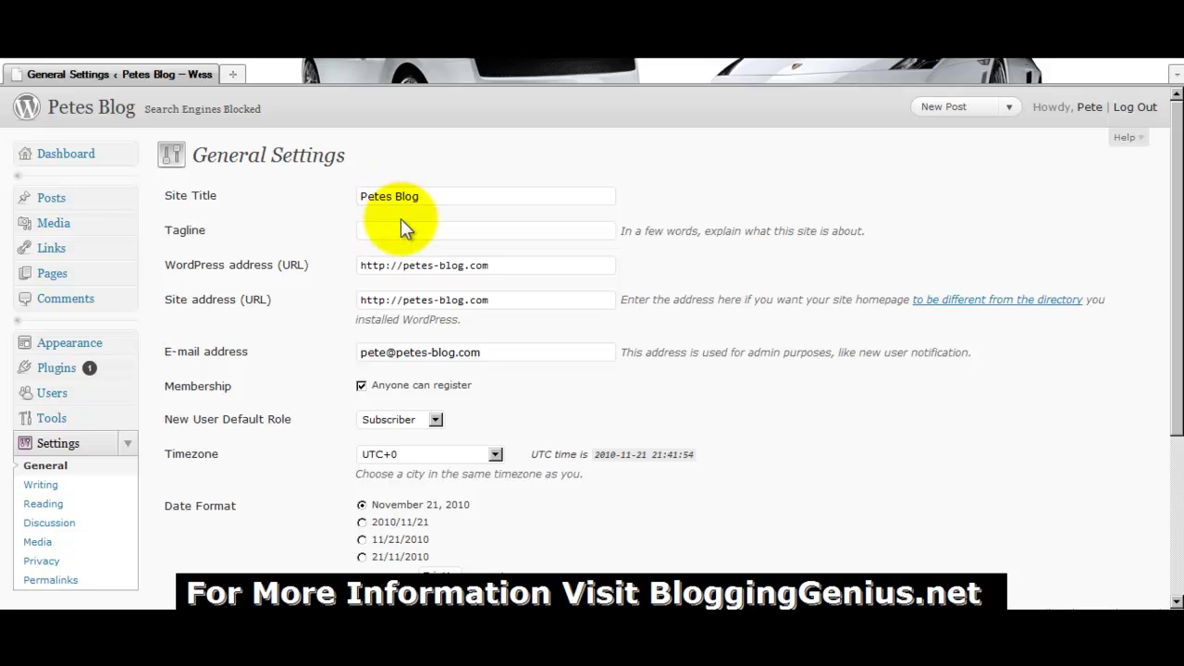
click(366, 233)
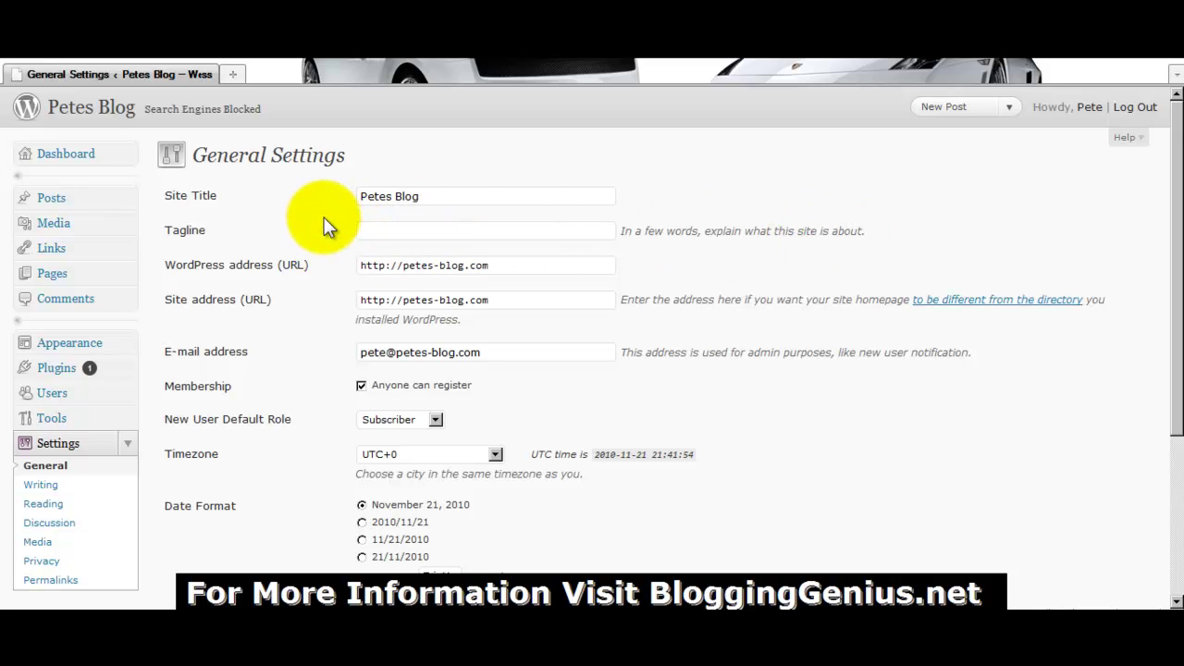
text(ome To petes Blog)
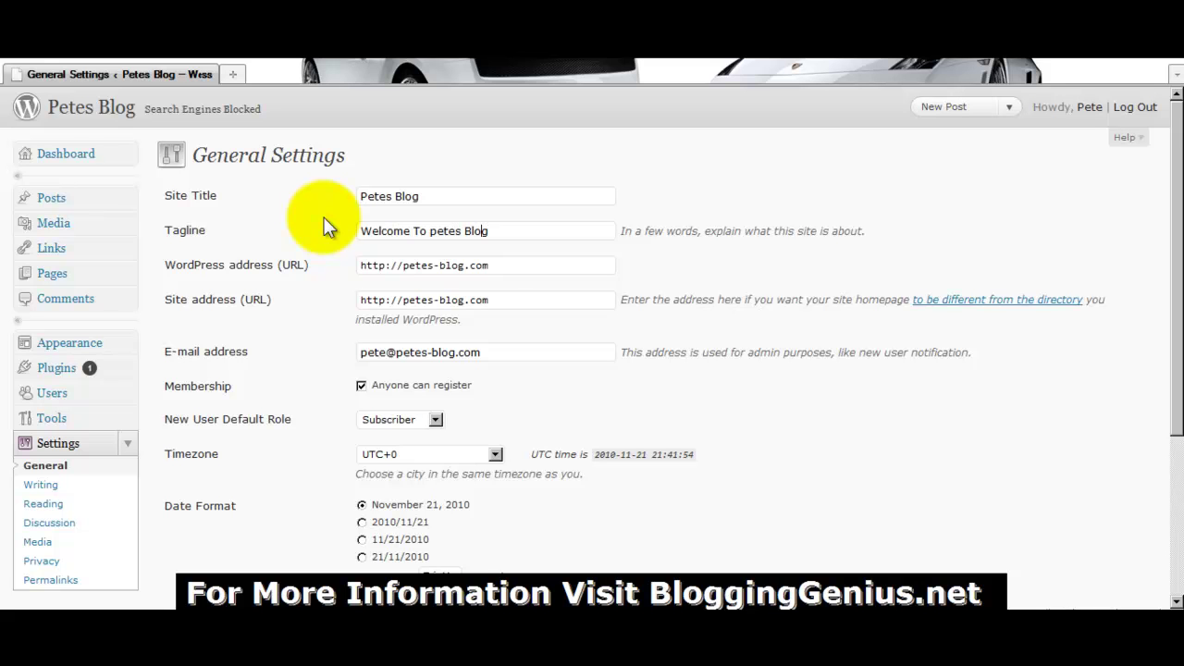
key(Delete)
text(P)
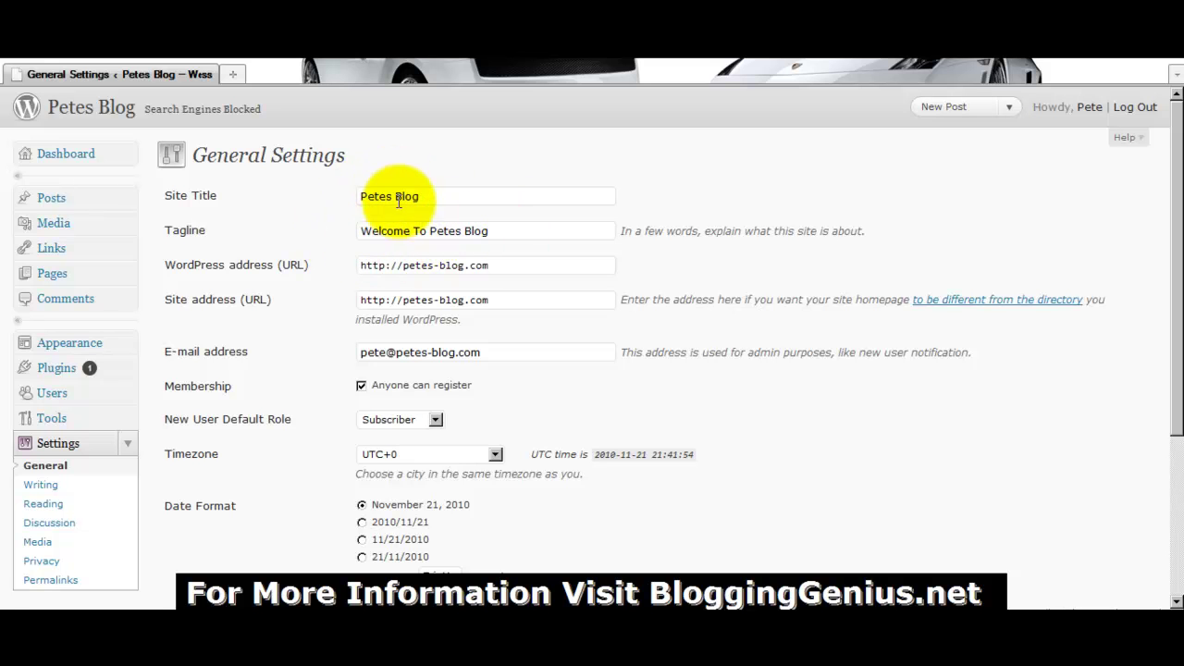
scroll(347, 239, down, 2)
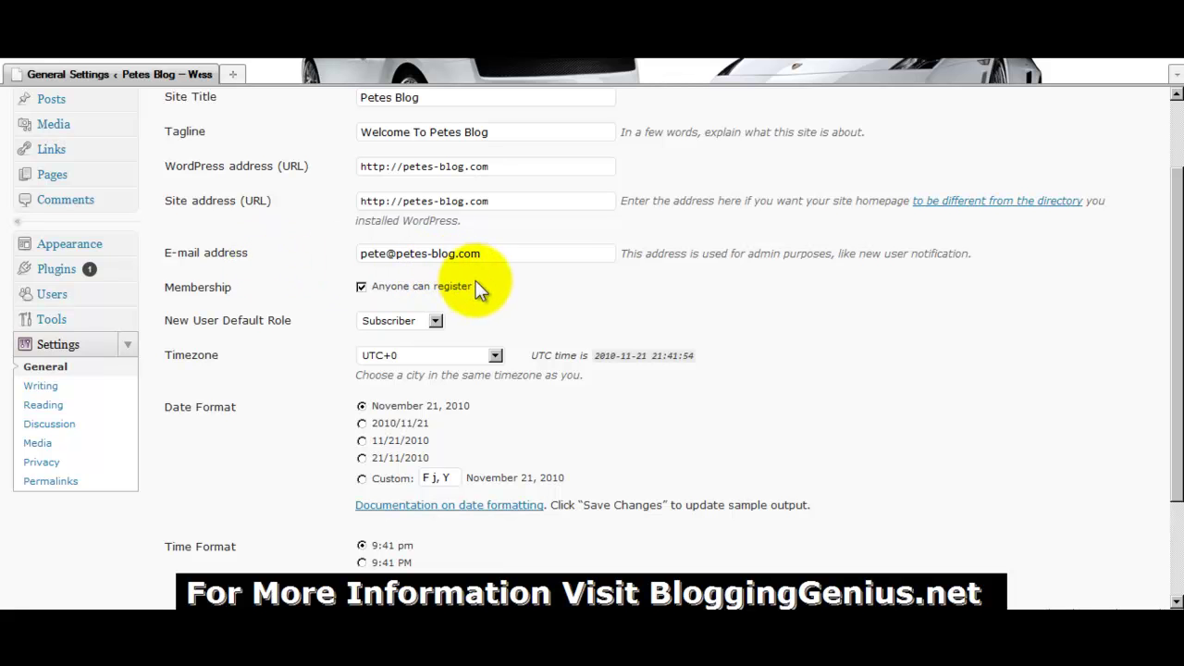
scroll(347, 263, down, 3)
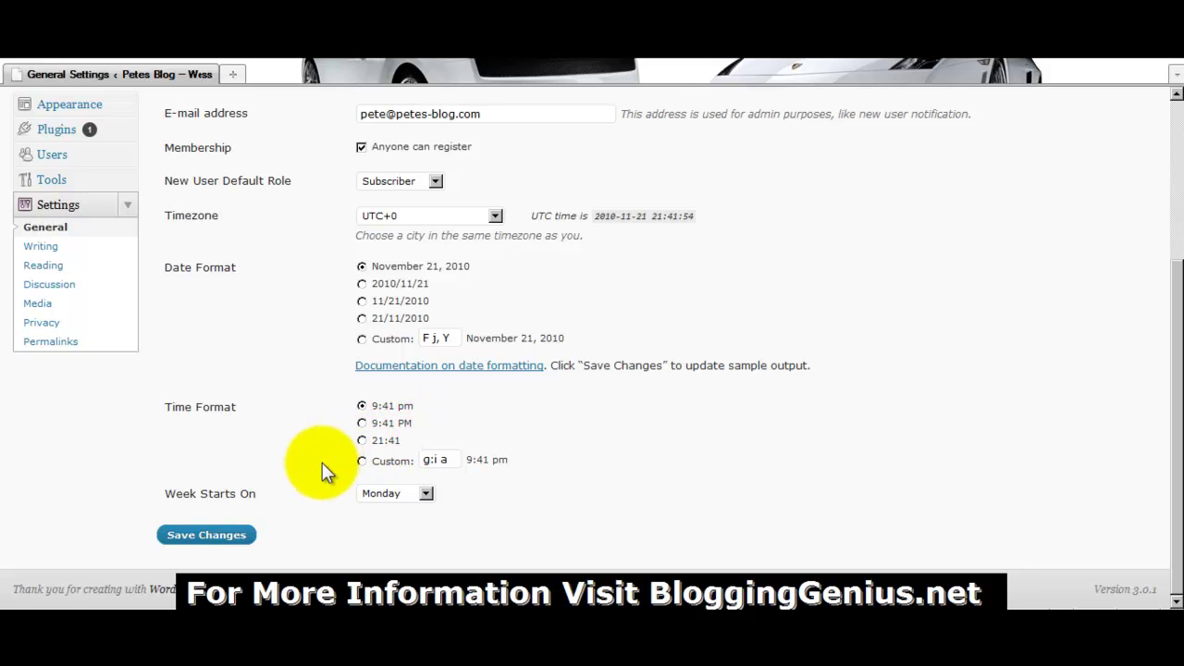
click(229, 537)
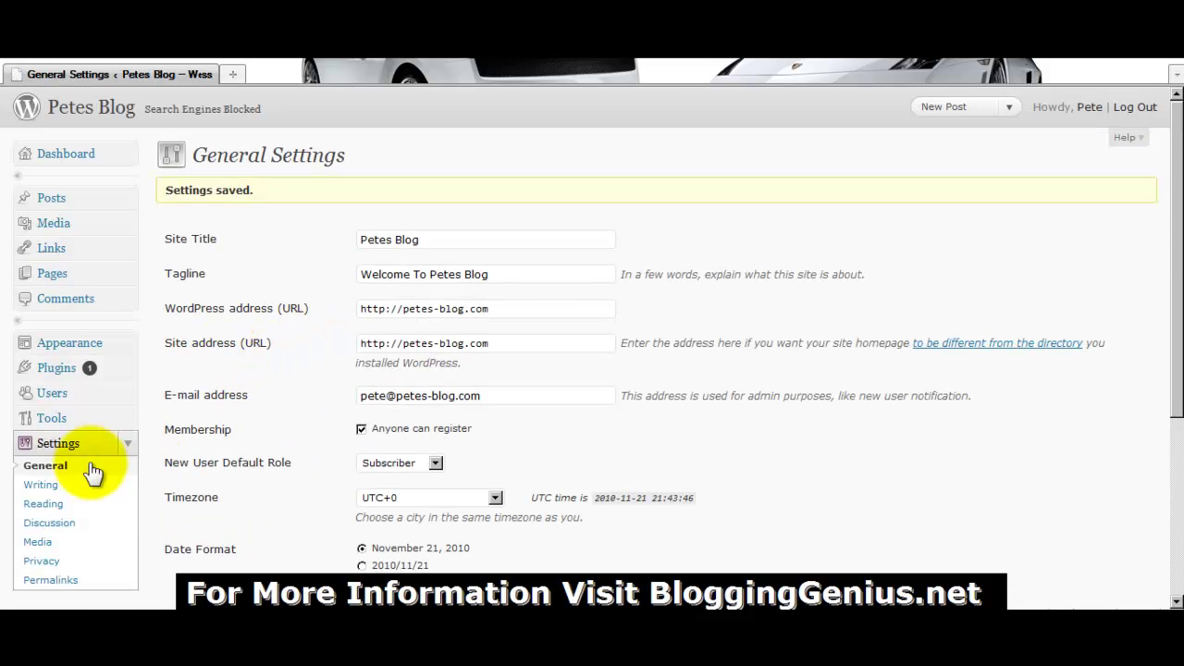
In the writing settings, enable automatic correction of invalidly nested XHTML.
click(40, 485)
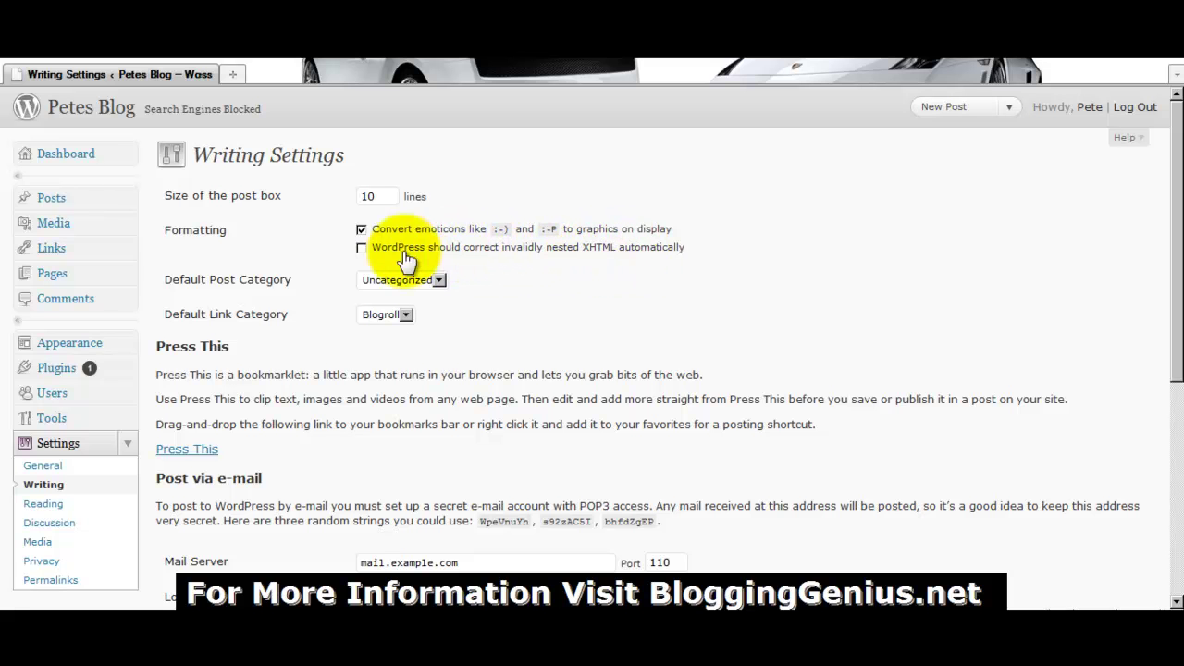
click(363, 249)
Check the choices available for the default post category and the default link category.
scroll(325, 263, down, 2)
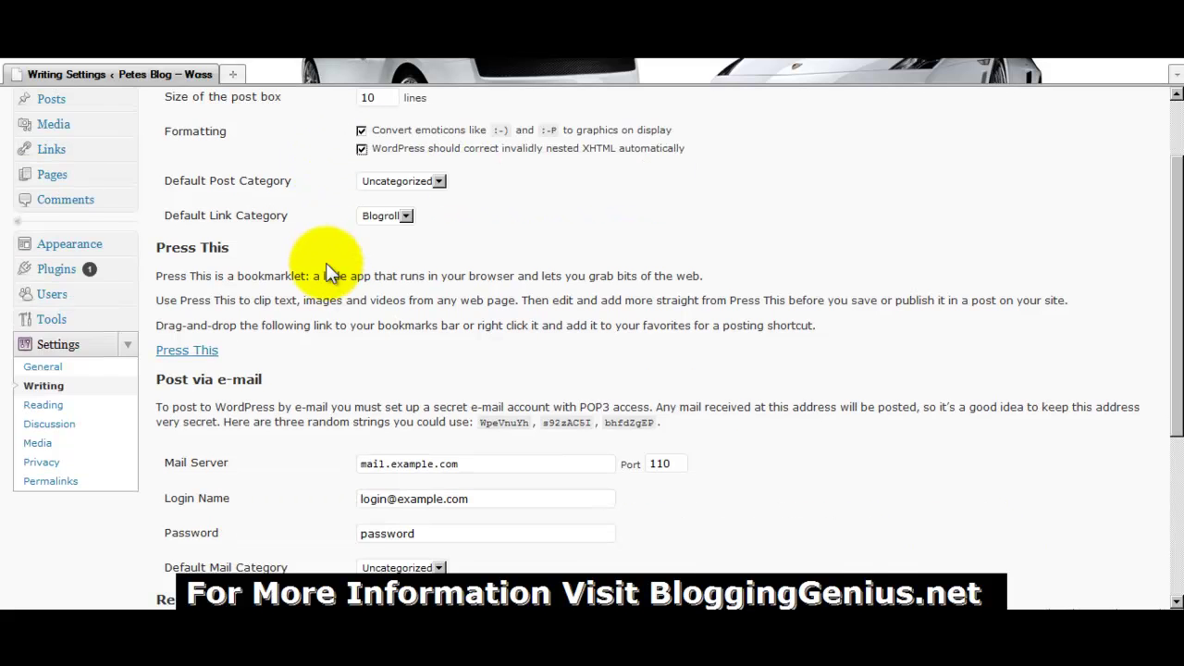
click(441, 180)
click(440, 181)
click(439, 180)
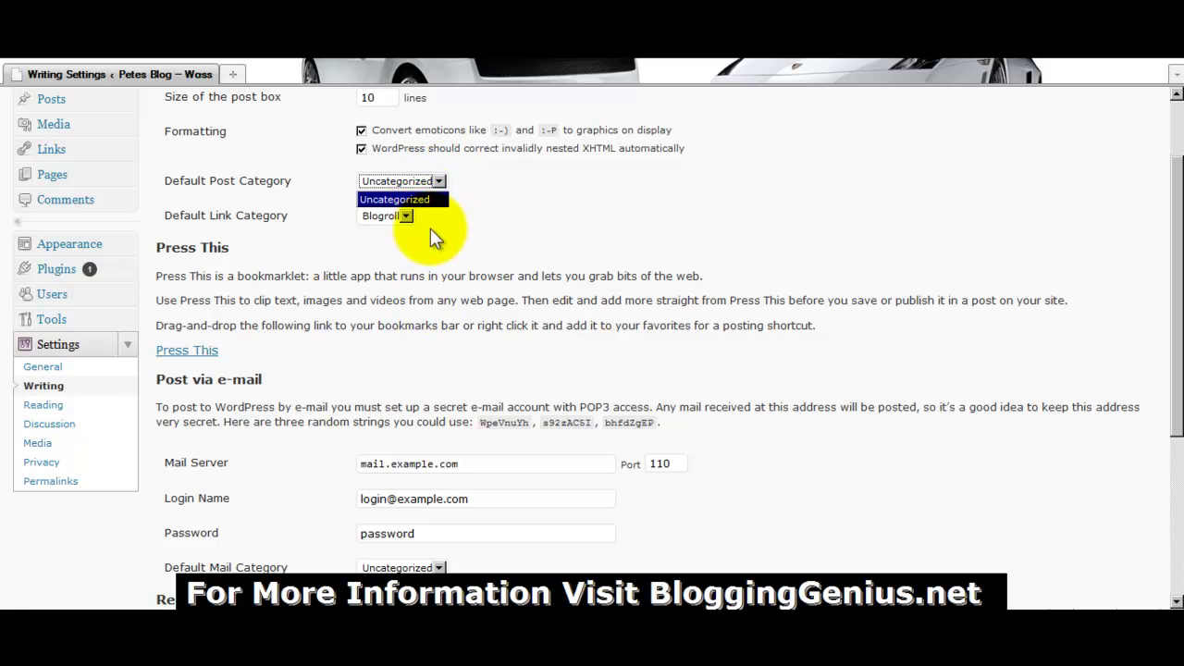
click(487, 201)
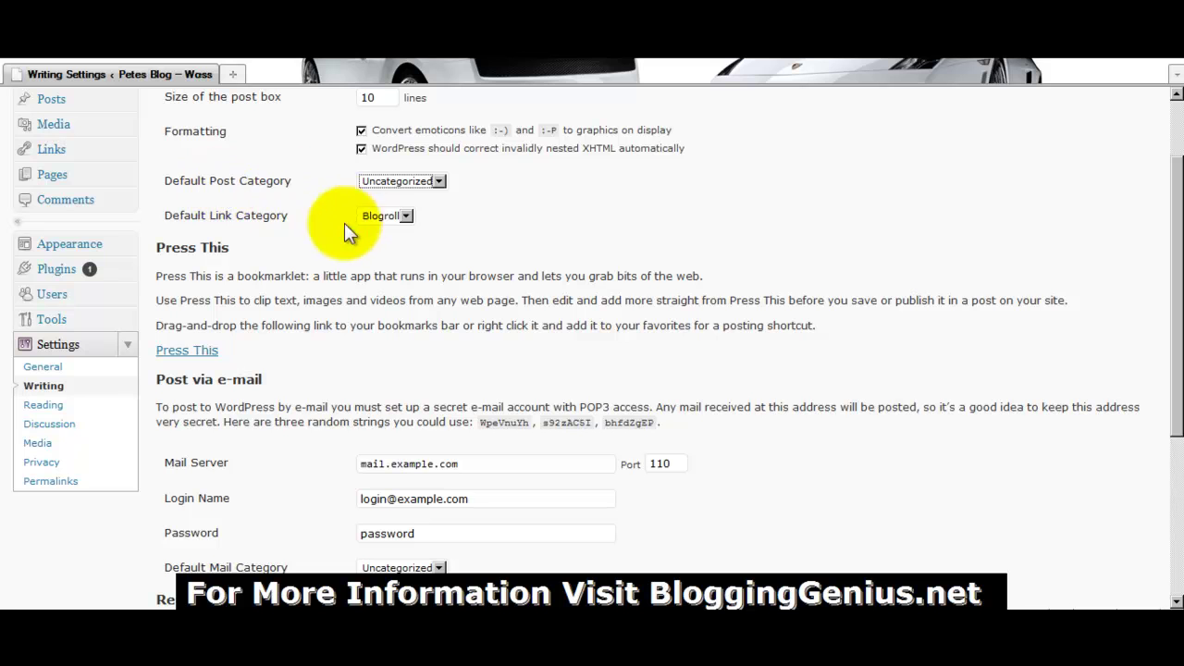
click(406, 214)
click(408, 214)
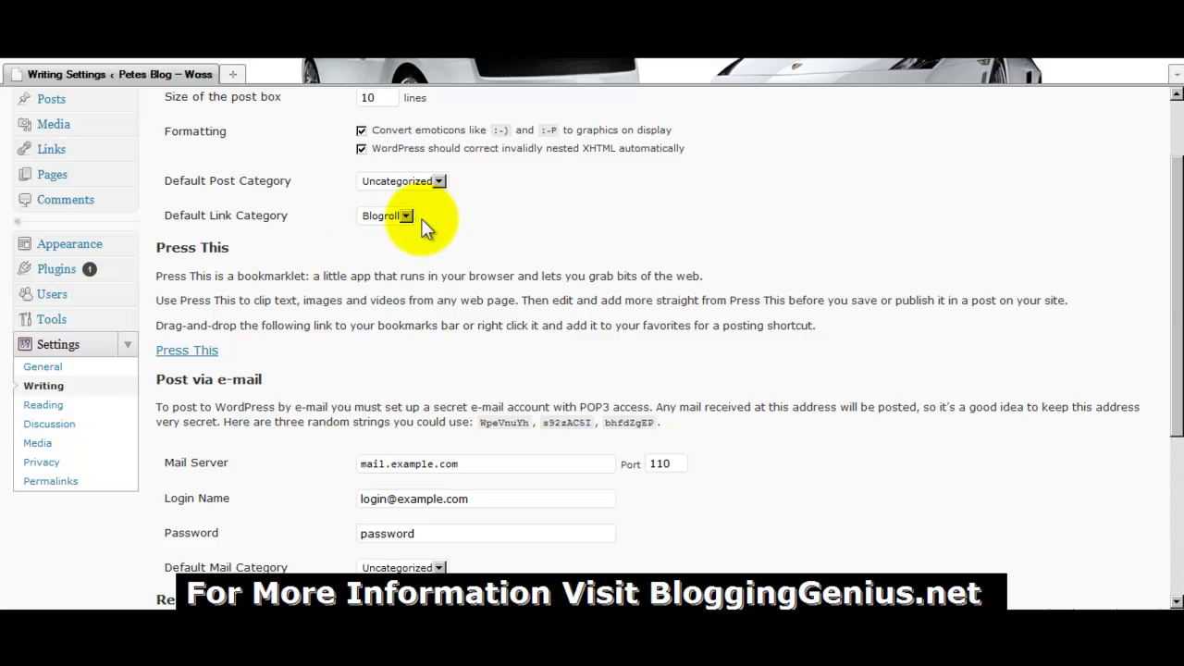
Review the post via e-mail and remote publishing options and save the writing settings.
scroll(422, 220, down, 5)
scroll(417, 220, up, 2)
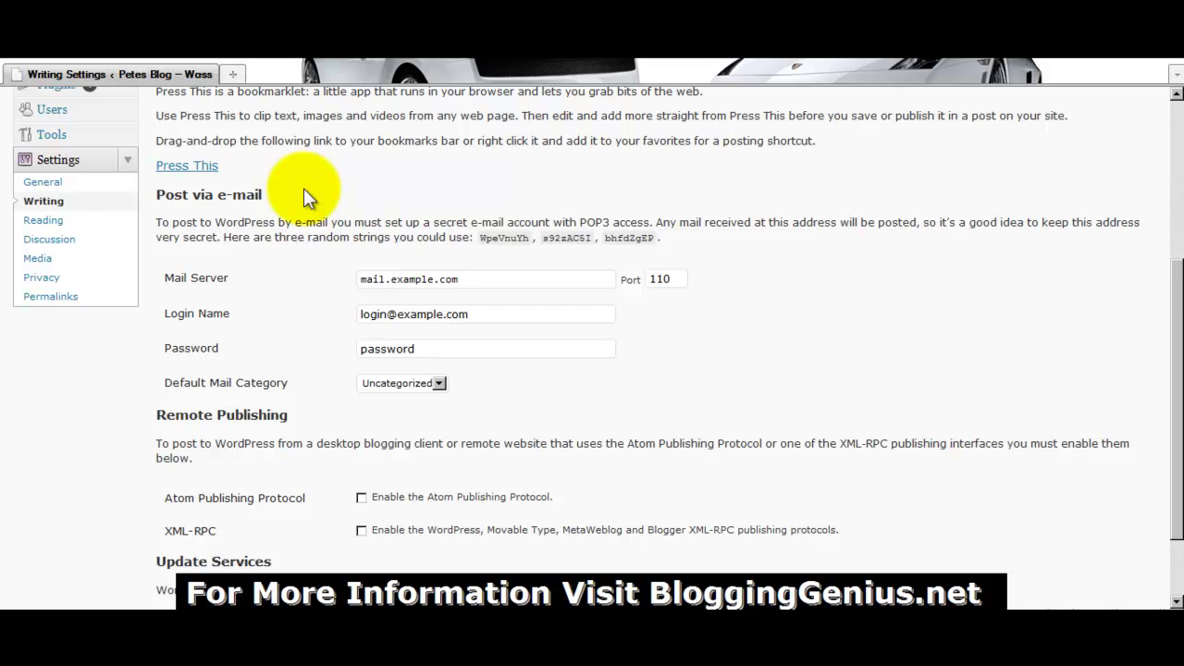
scroll(303, 194, down, 2)
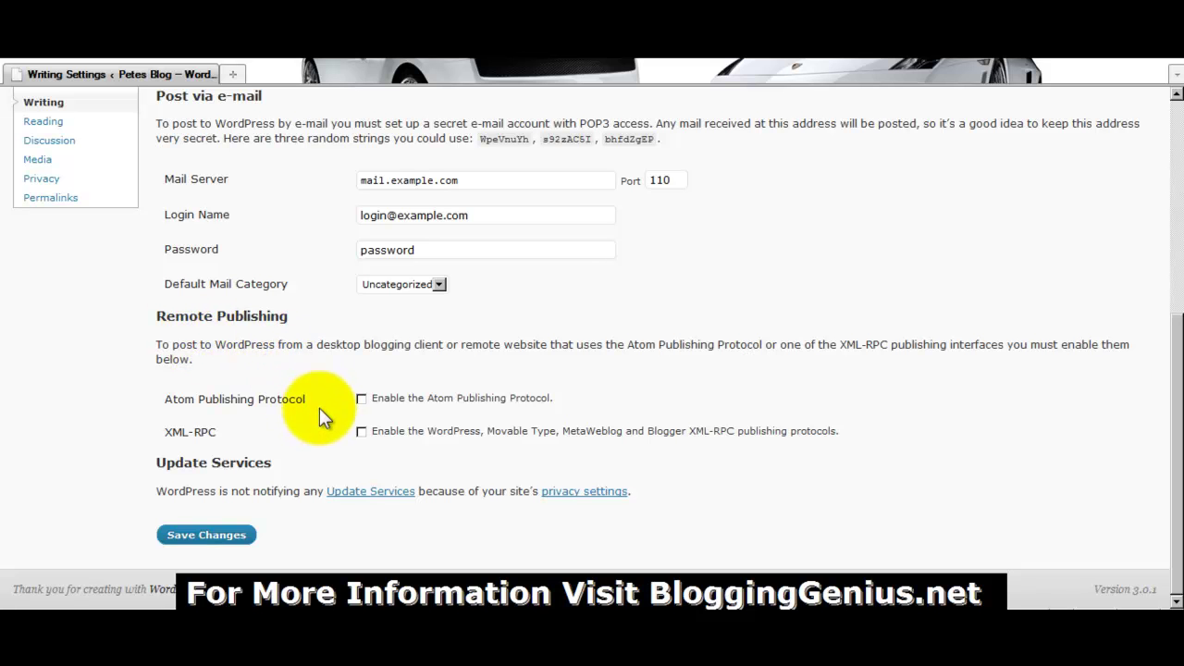
click(231, 536)
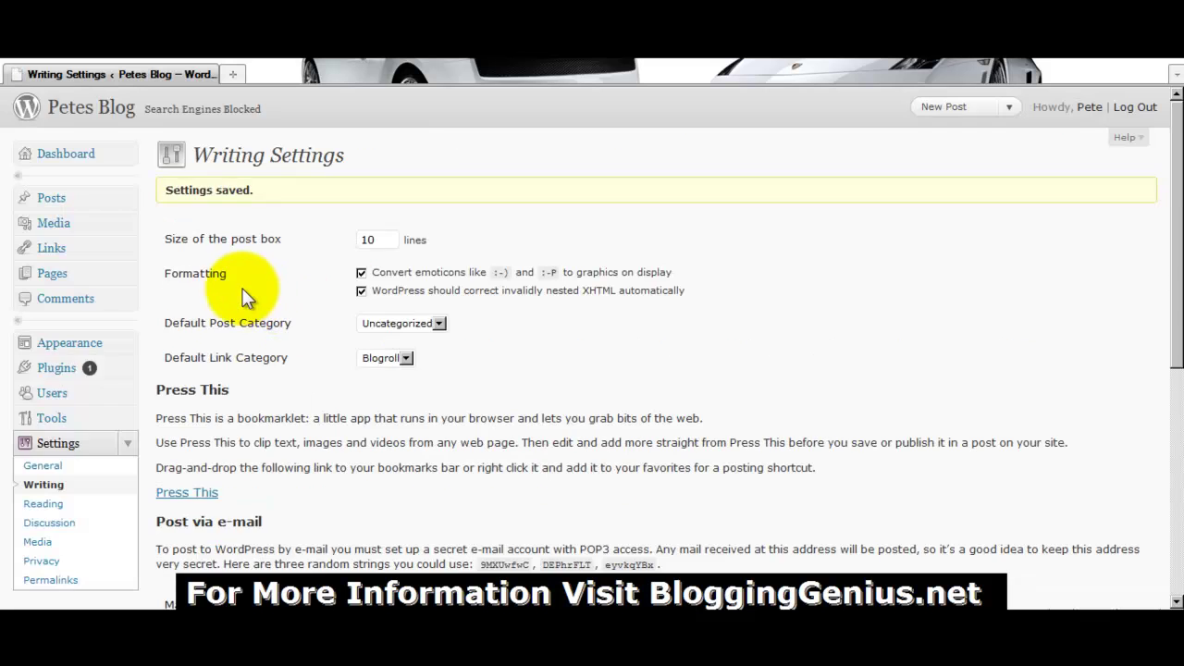
Review the front page, feed and encoding options in the reading settings and save them as they are.
scroll(198, 309, down, 4)
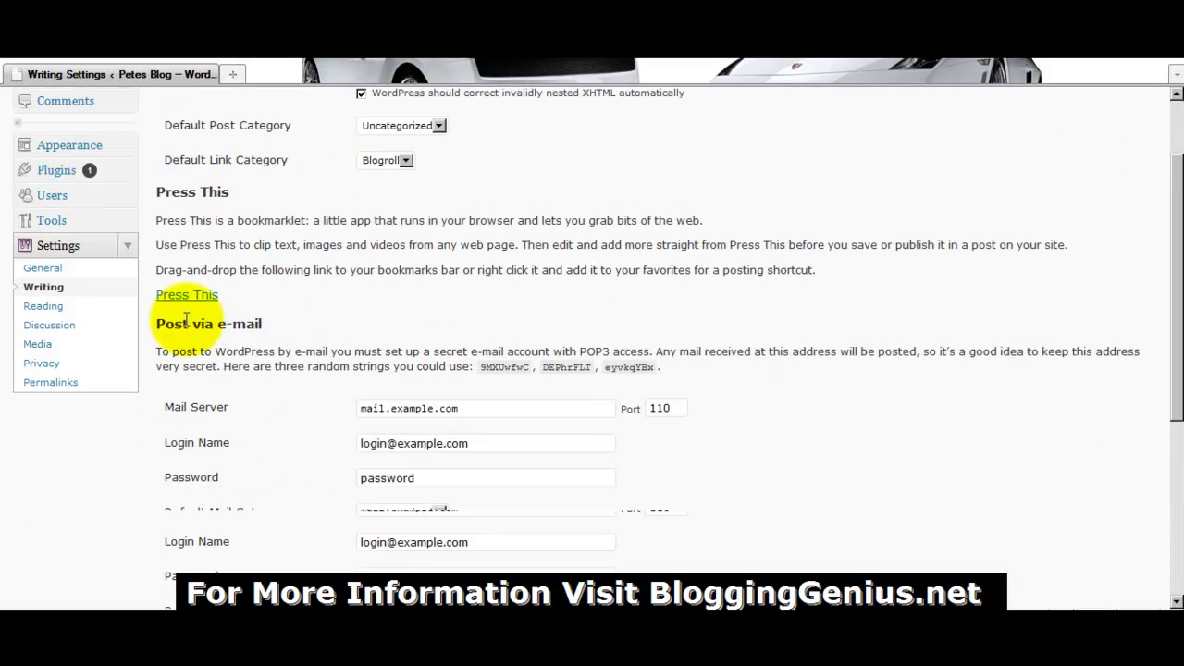
click(42, 306)
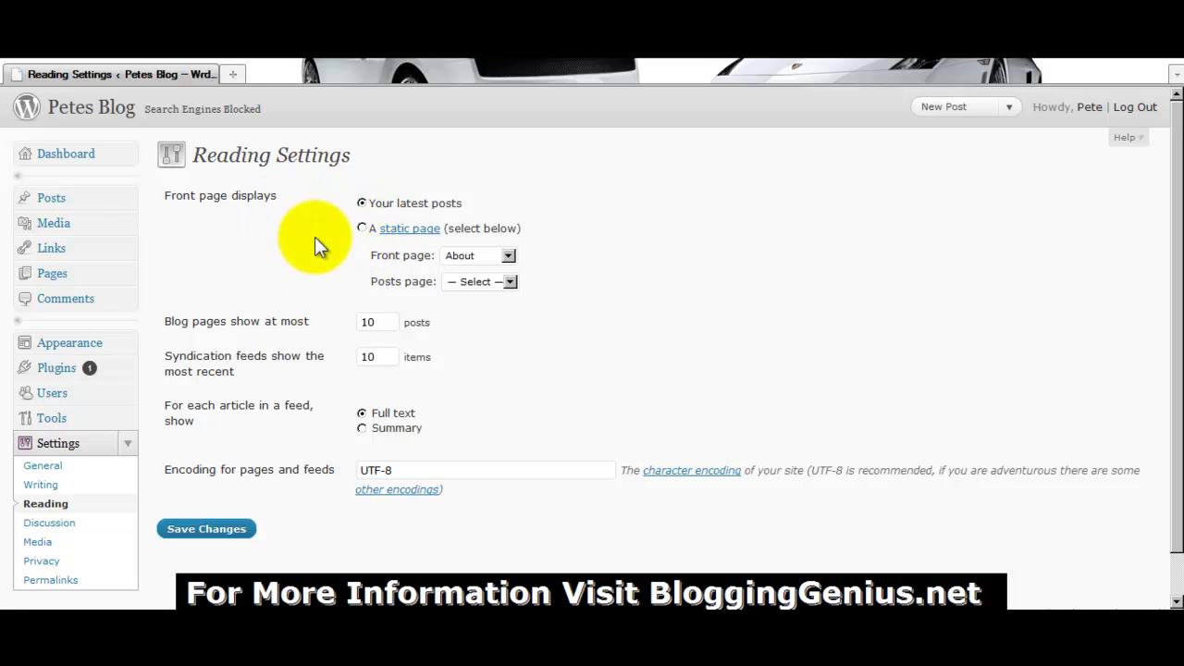
scroll(317, 239, down, 1)
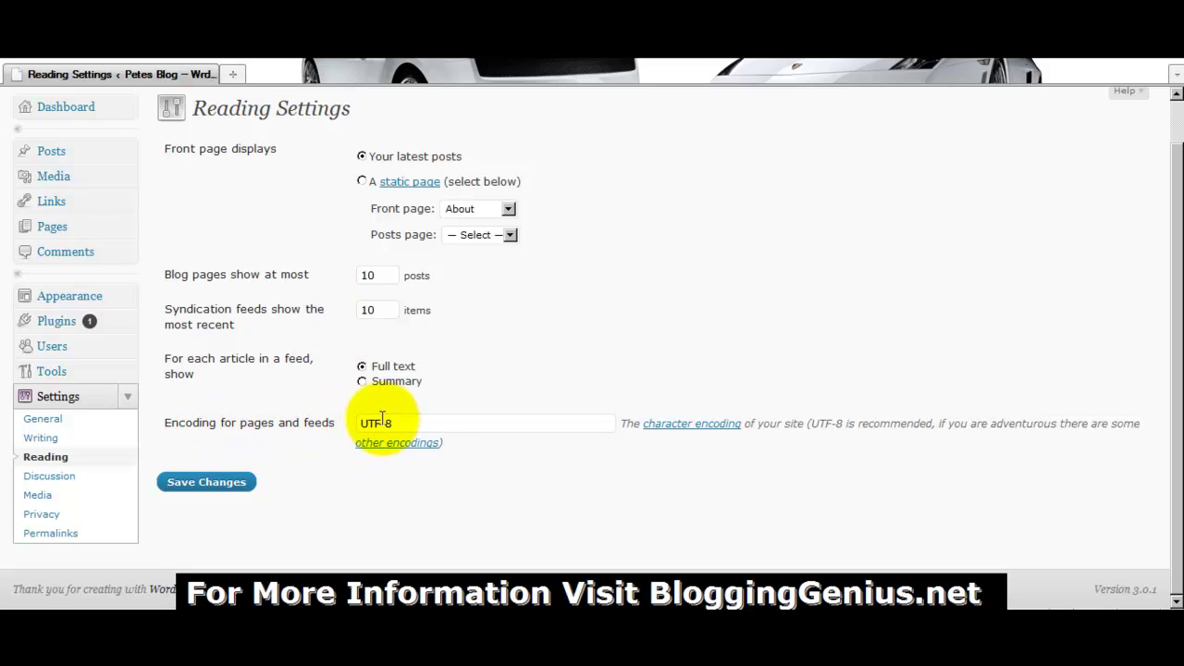
click(241, 483)
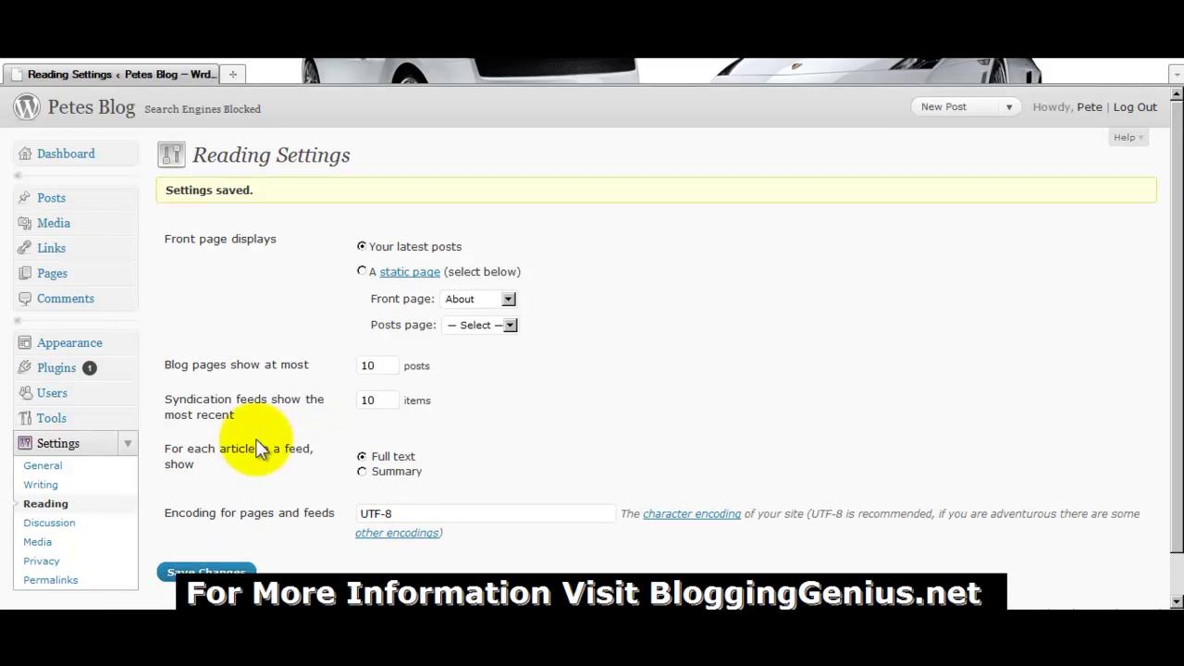
Open the discussion settings and review the default article and comment options.
click(58, 477)
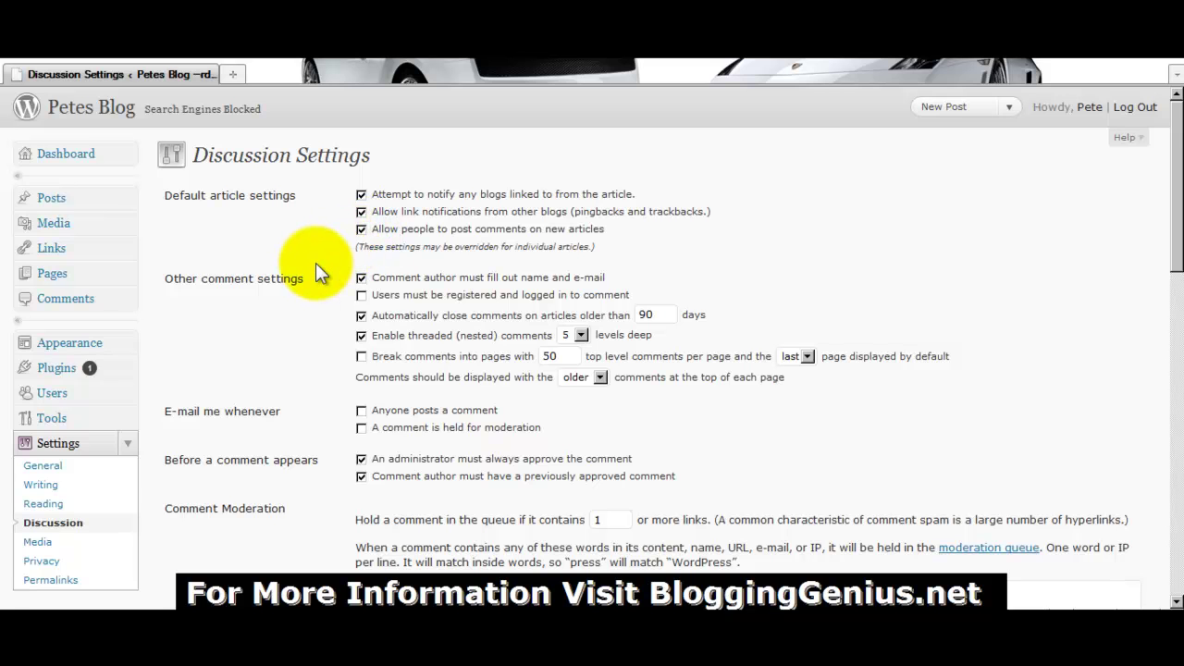
scroll(315, 263, down, 2)
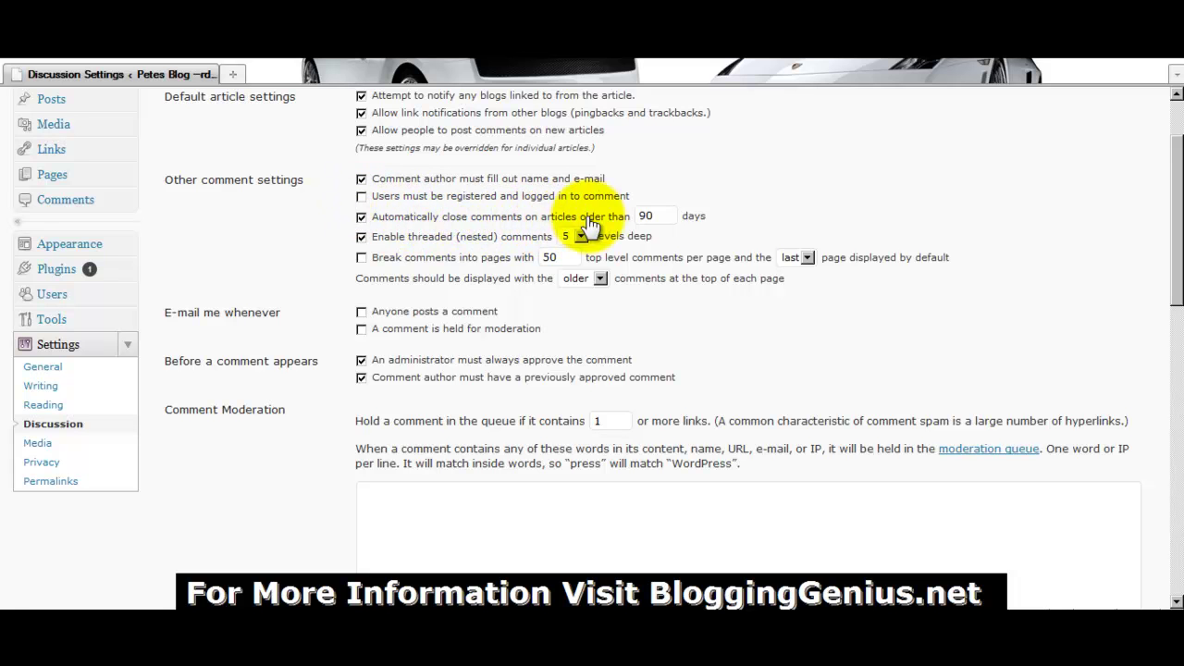
Try a 14-day limit for automatically closing comments on older articles, and set it back to 90 days.
double_click(643, 216)
text(14)
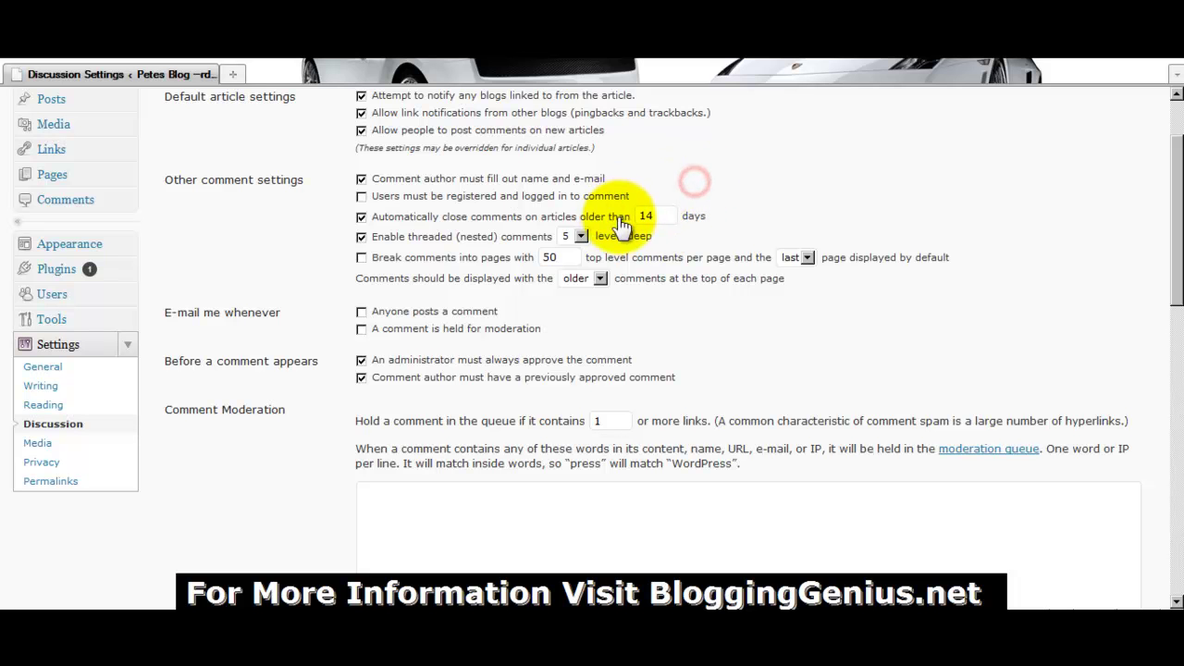
double_click(668, 215)
text(90)
click(689, 189)
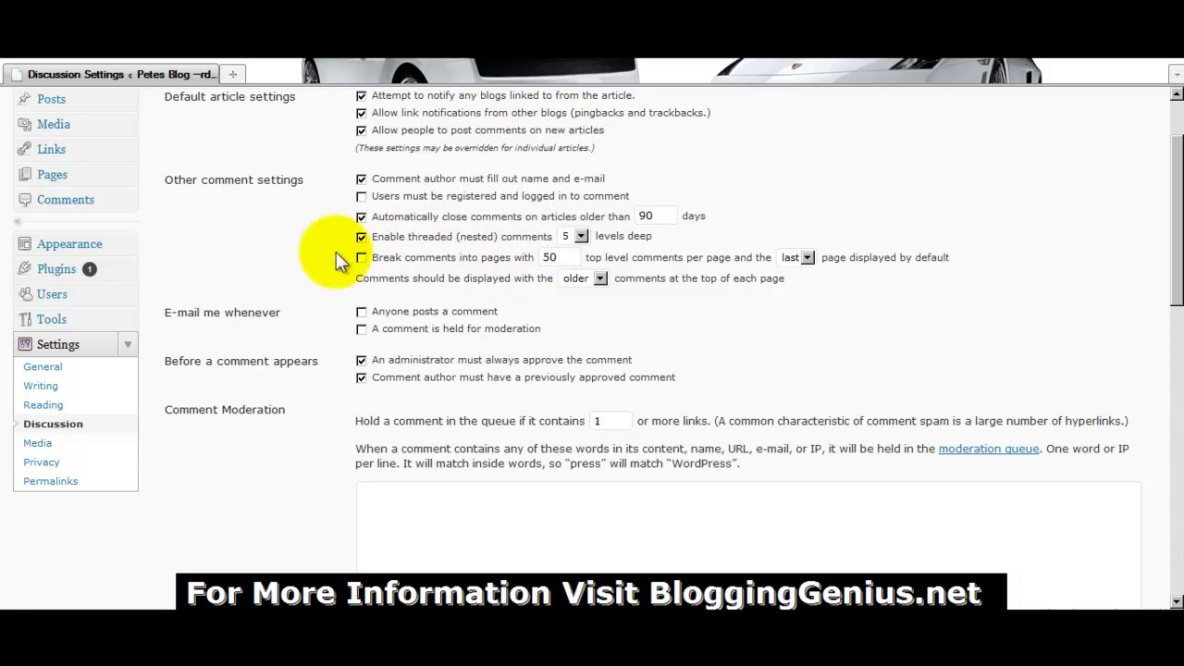
Try enabling e-mail notifications for posted comments and comments held for moderation, and disable both again.
scroll(321, 238, down, 2)
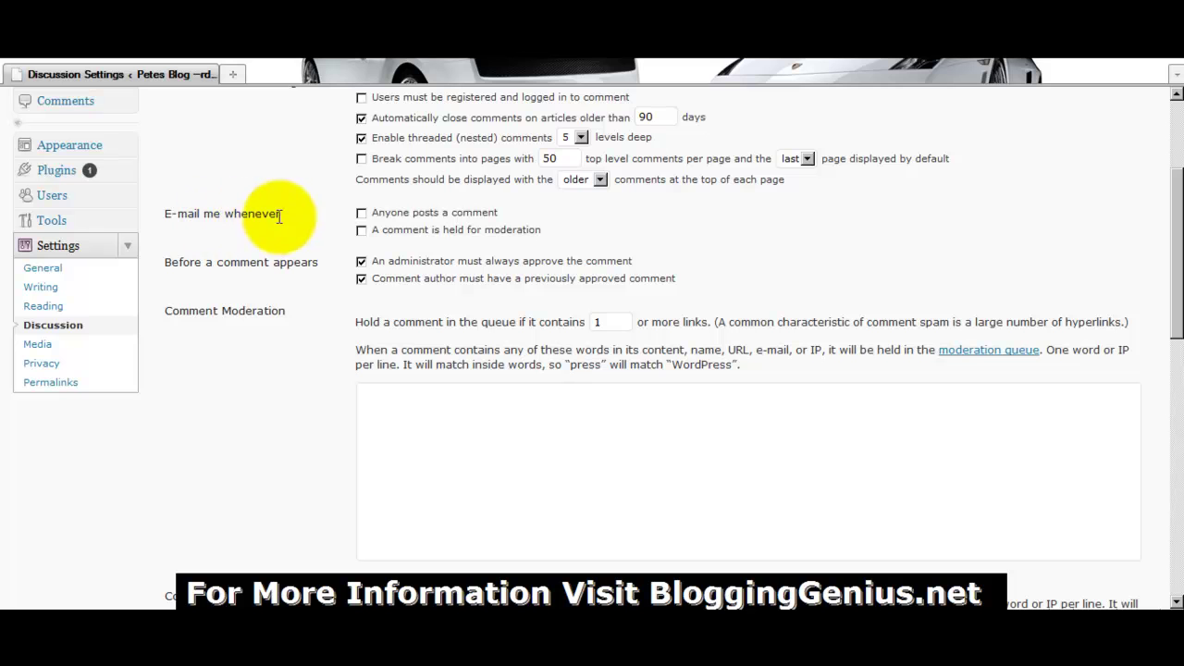
click(360, 213)
click(360, 229)
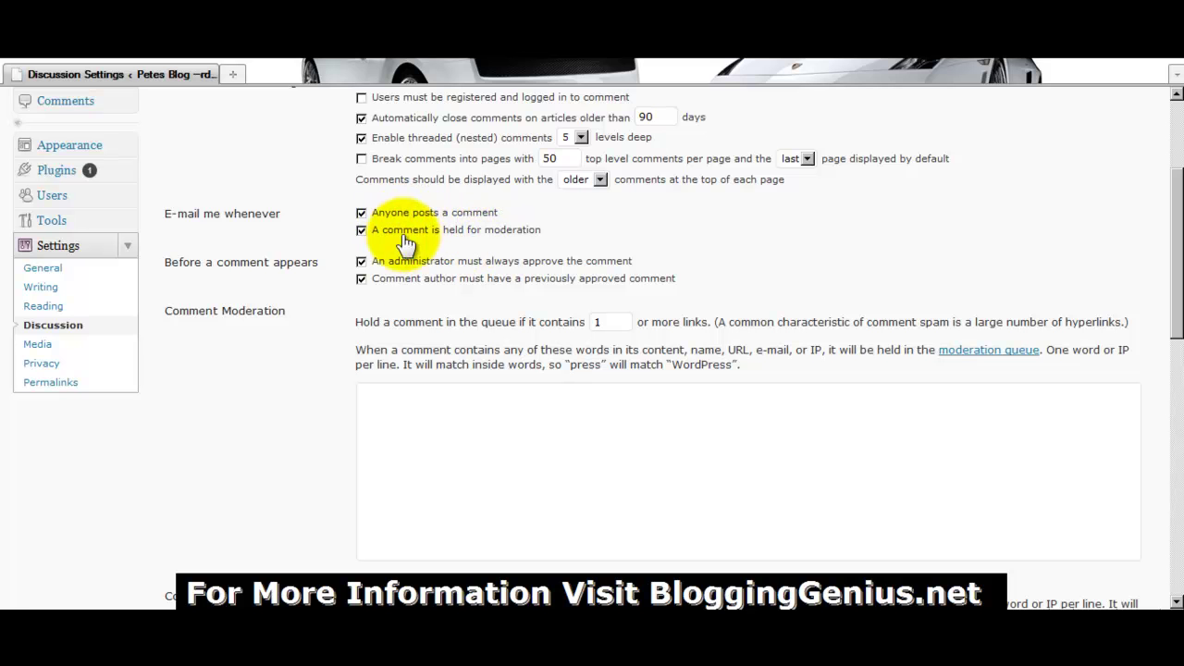
click(361, 229)
click(361, 212)
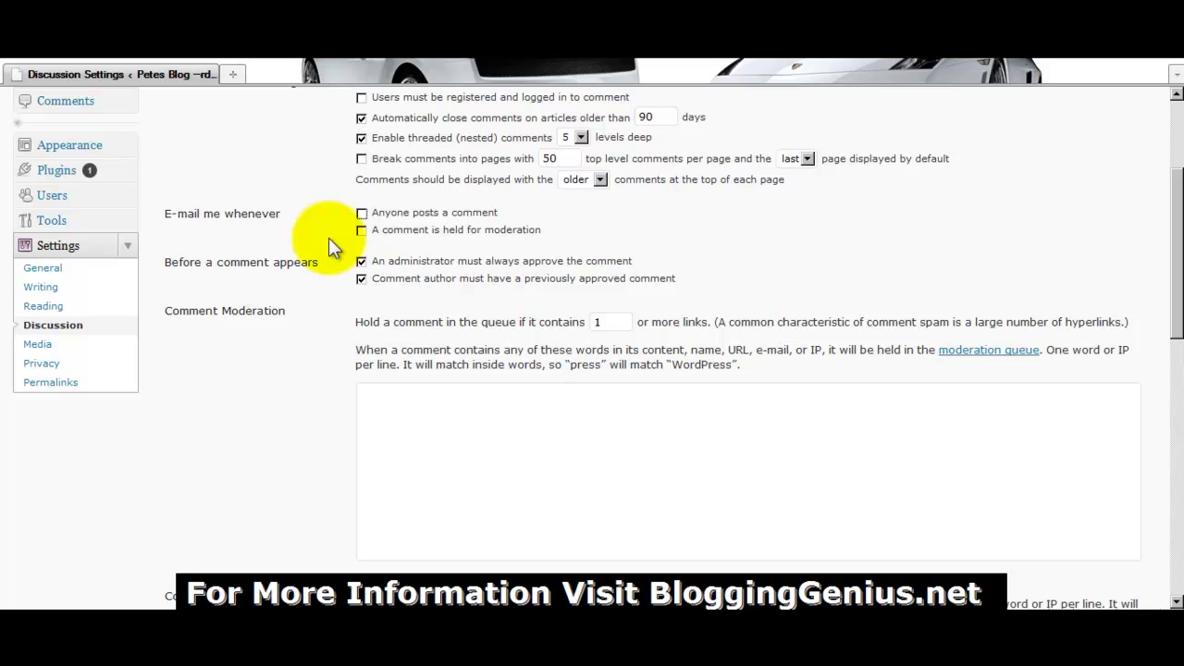
Examine the comment moderation and comment blacklist options in the discussion settings.
scroll(329, 238, down, 2)
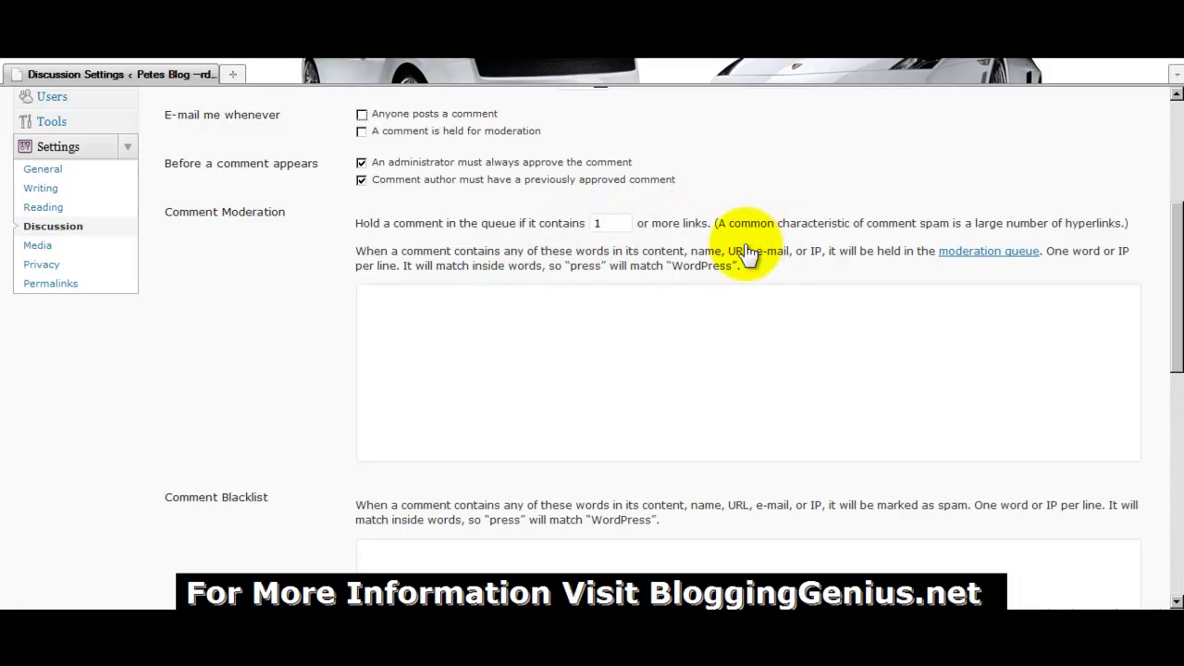
click(401, 316)
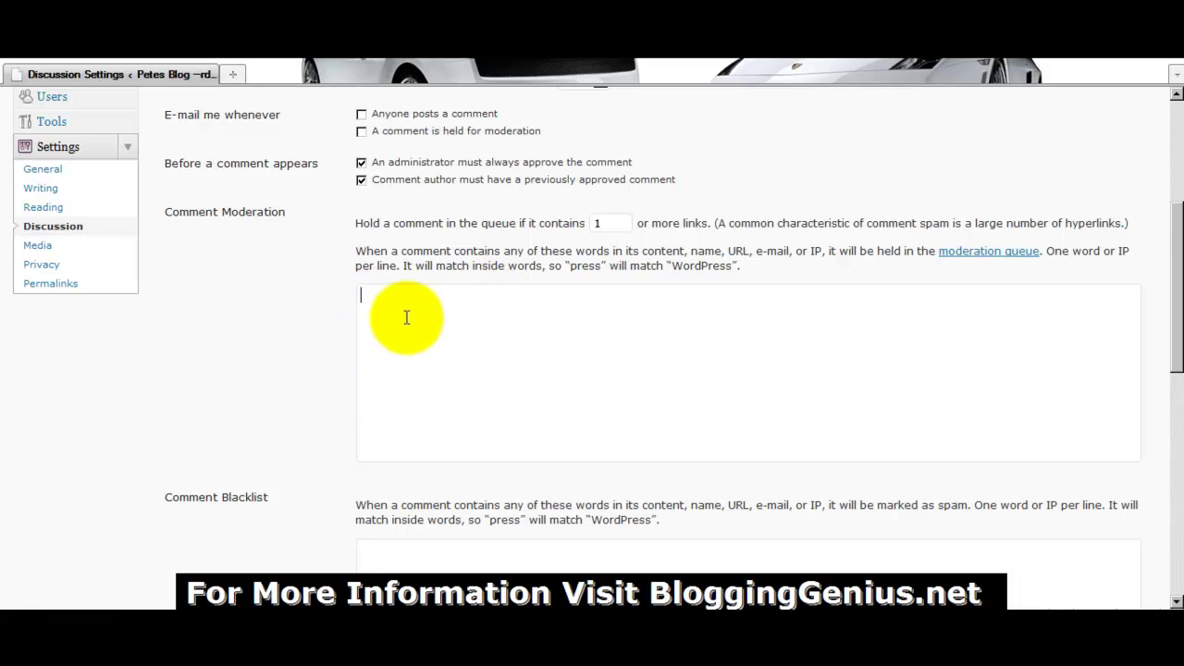
scroll(469, 309, down, 2)
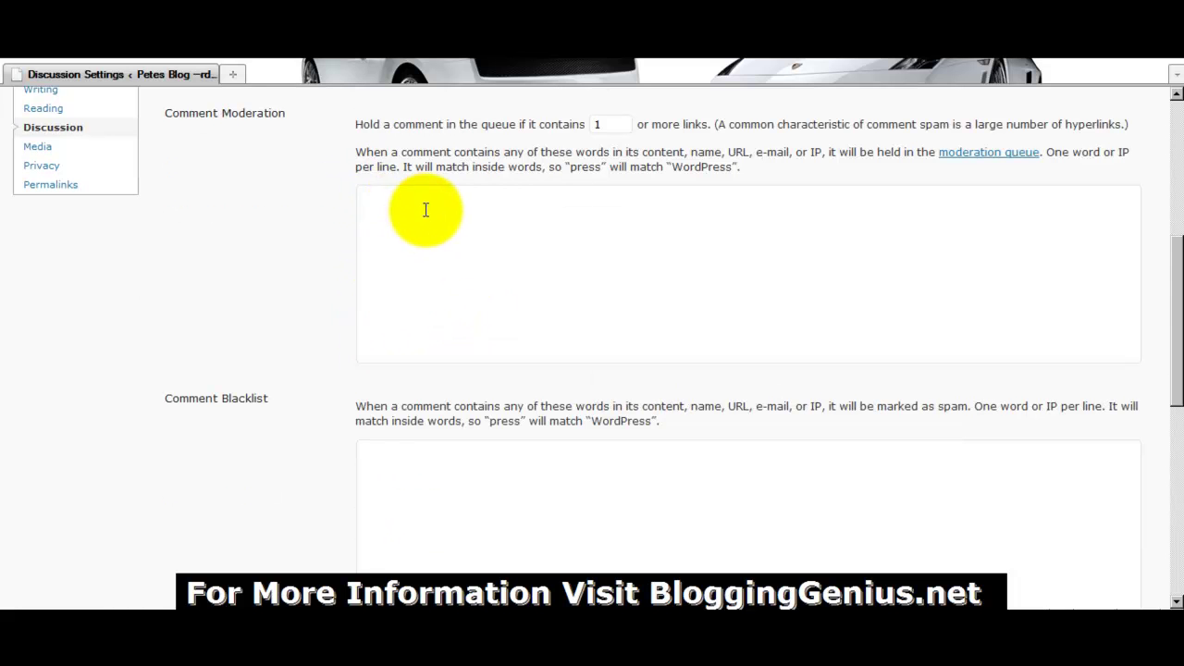
scroll(426, 208, down, 4)
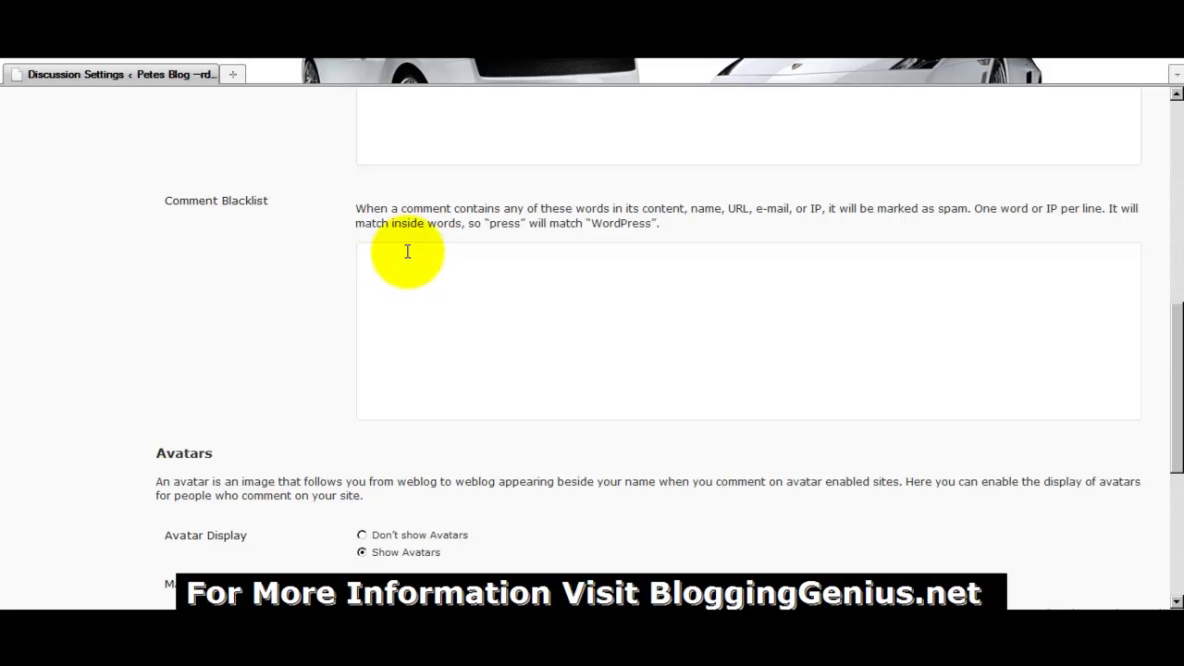
scroll(410, 251, down, 4)
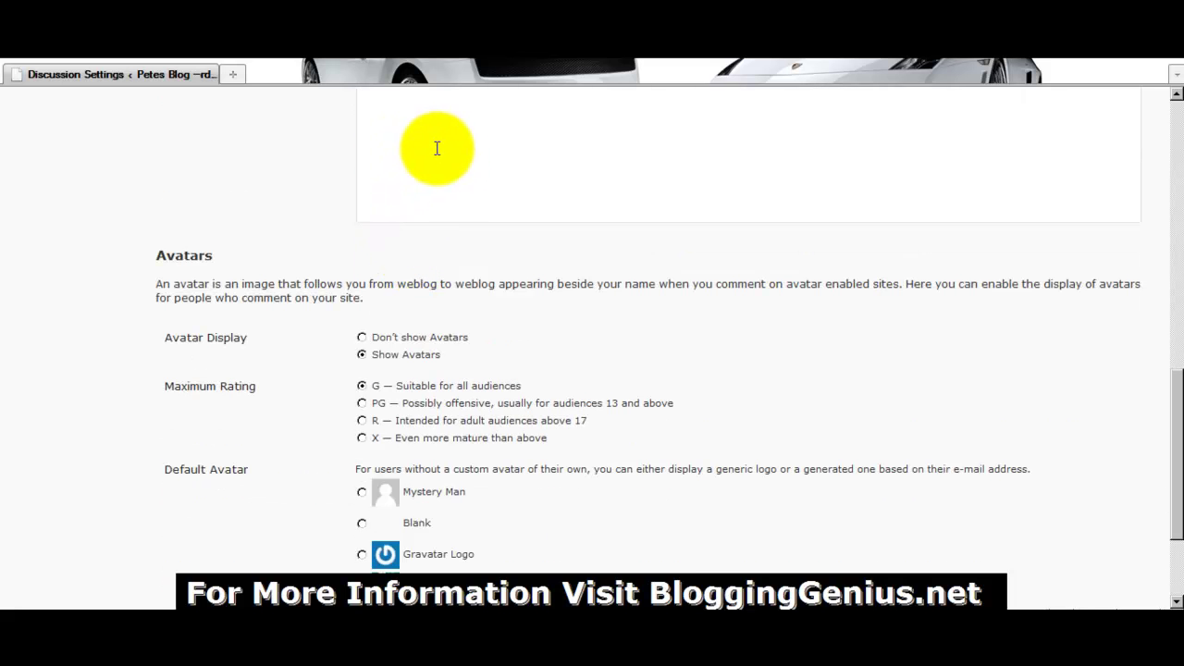
Set the avatar display to Show Avatars and save the discussion settings.
scroll(440, 148, down, 3)
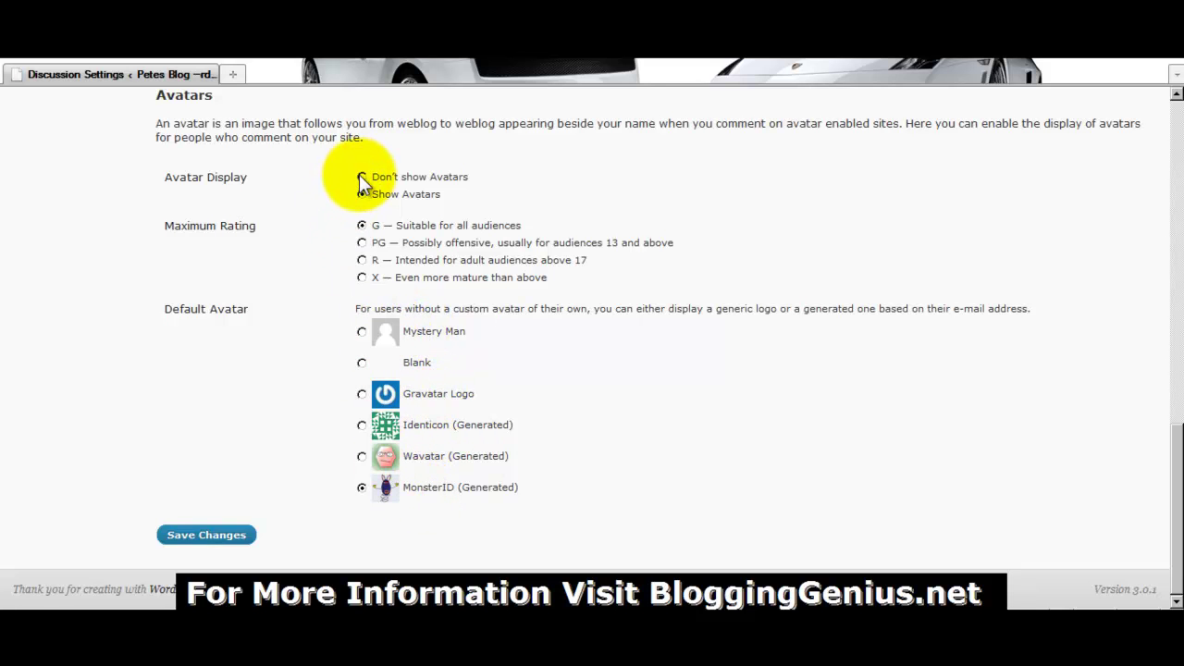
click(479, 195)
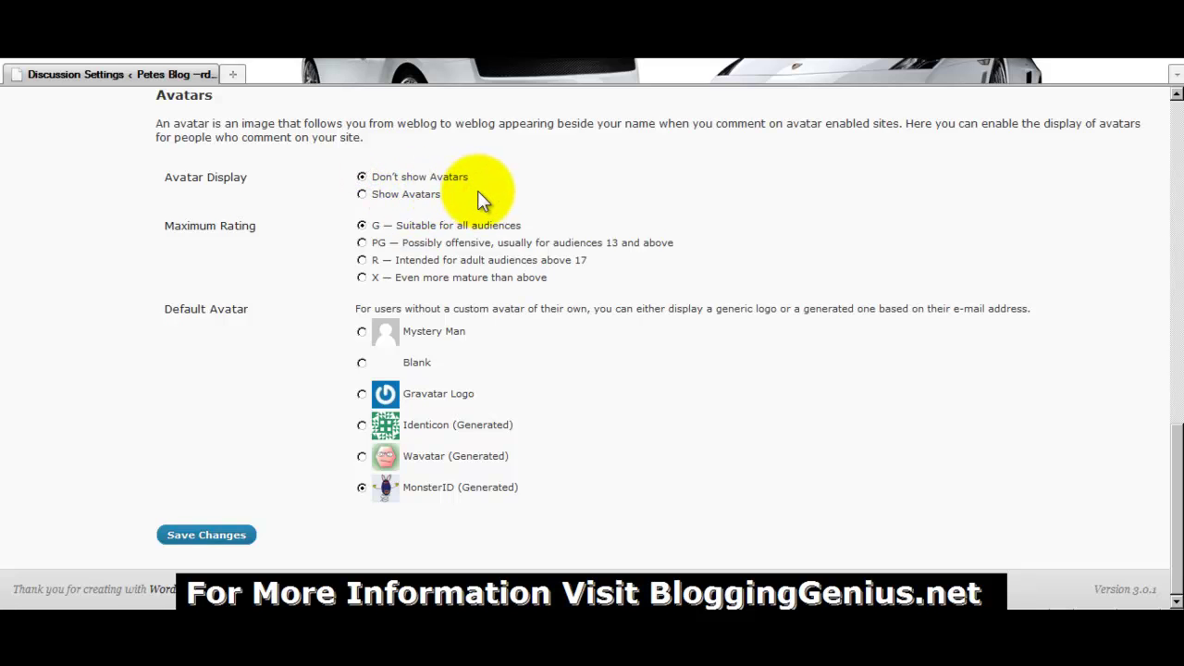
click(363, 194)
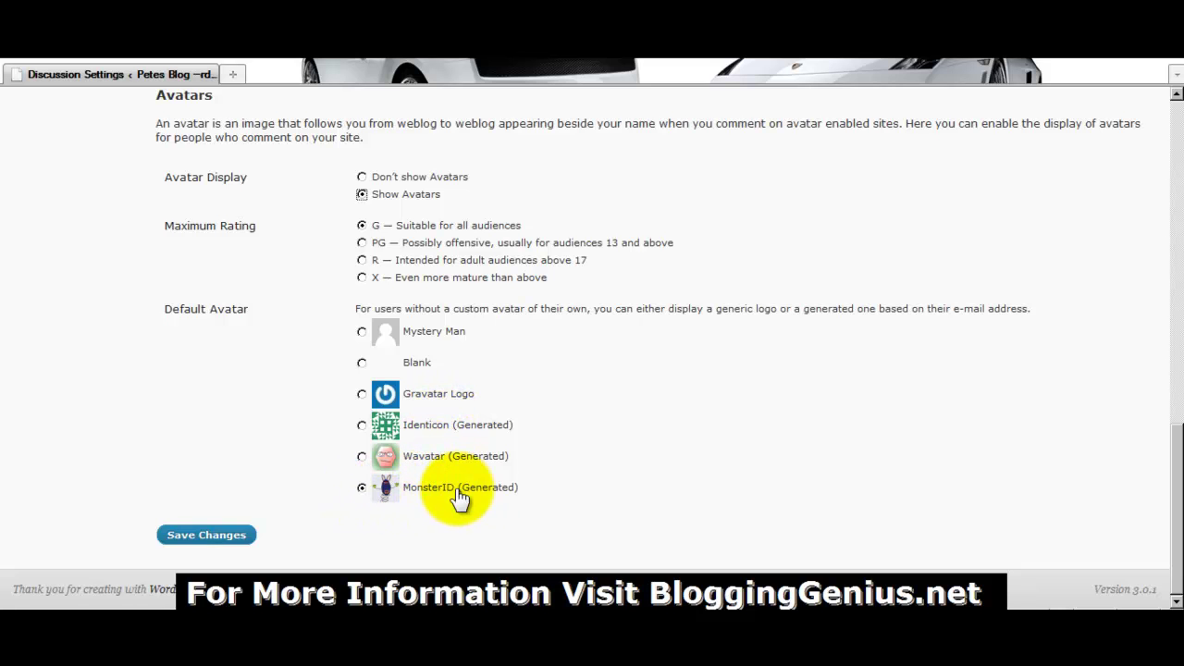
click(191, 536)
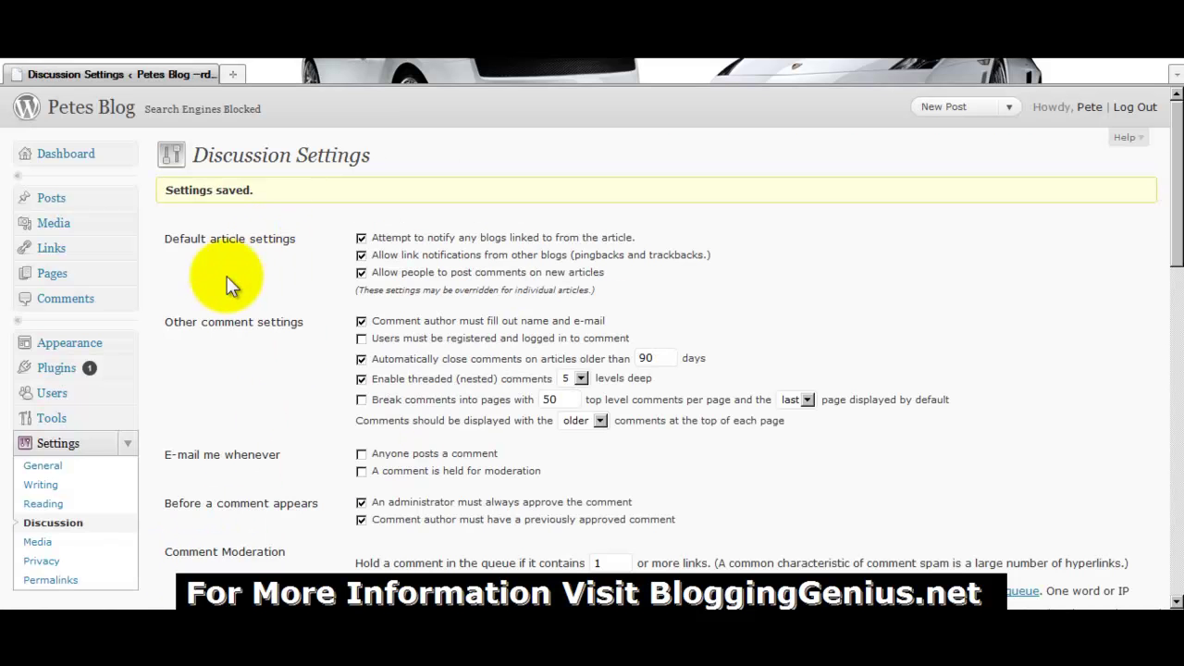
Examine the image size, embed and file upload options in the media settings.
click(39, 543)
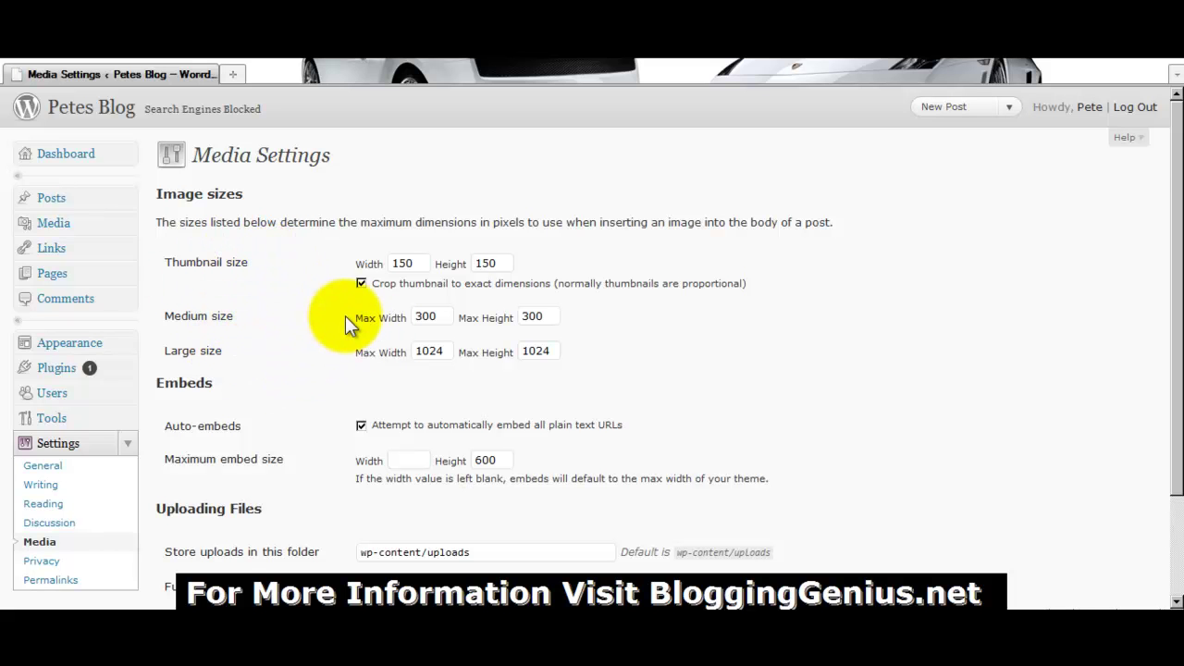
scroll(342, 318, down, 3)
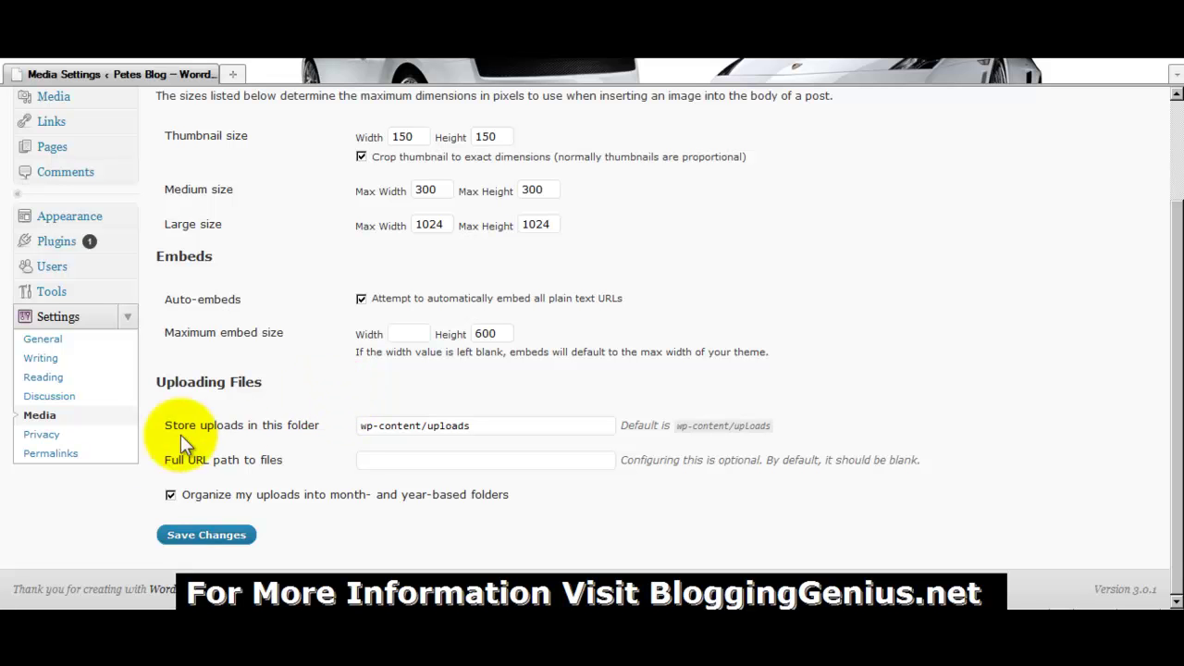
In the privacy settings, try making the site visible to everyone, set it back to blocking search engines but allowing normal visitors, and save.
click(52, 437)
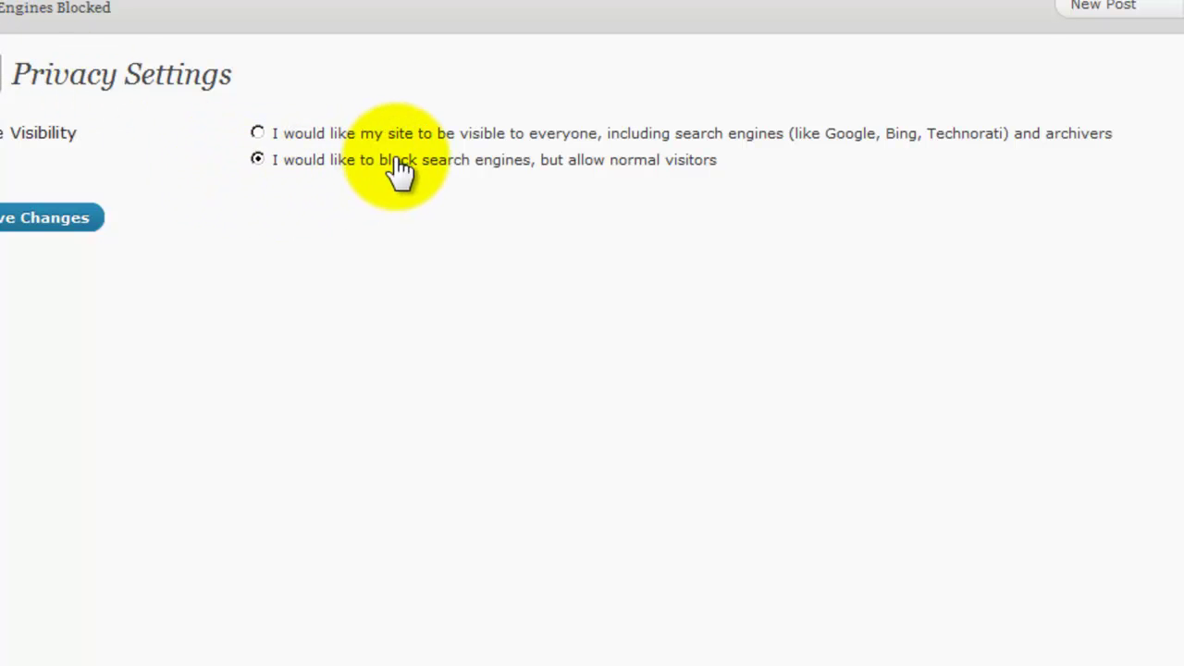
click(256, 133)
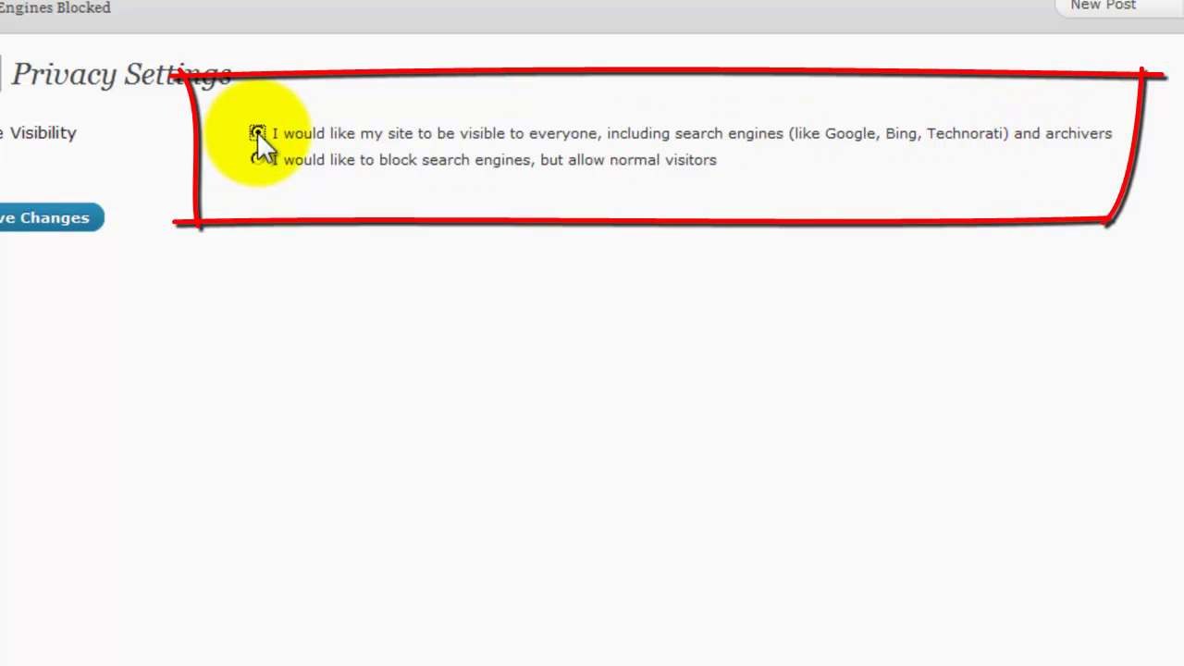
click(258, 157)
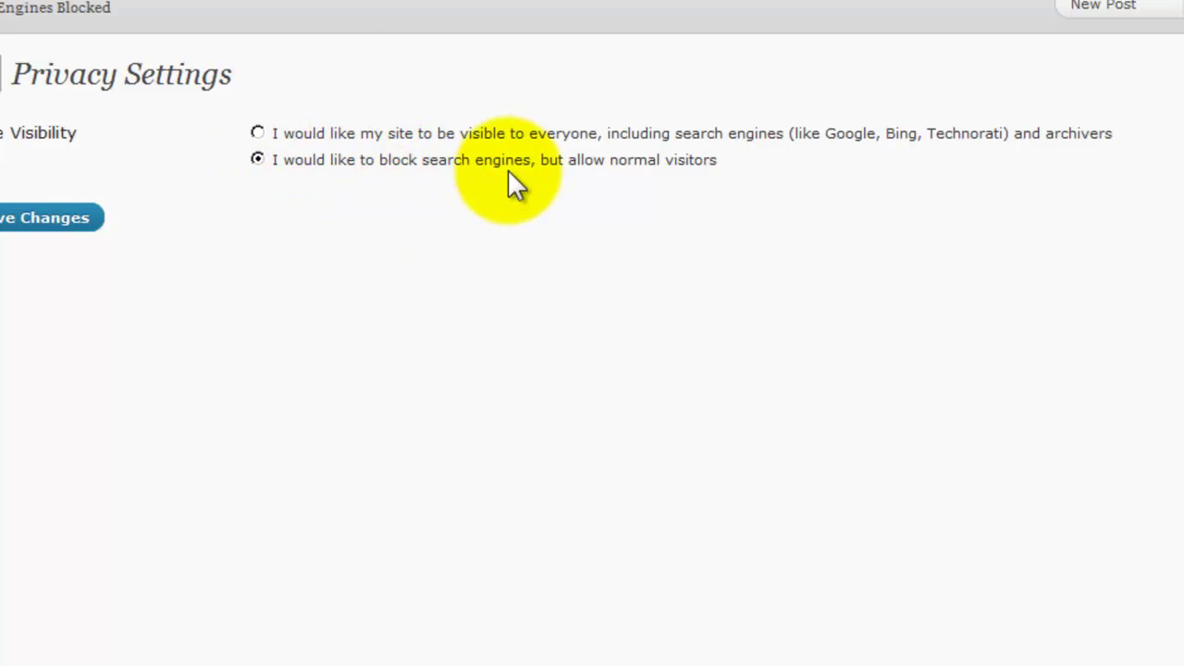
click(25, 217)
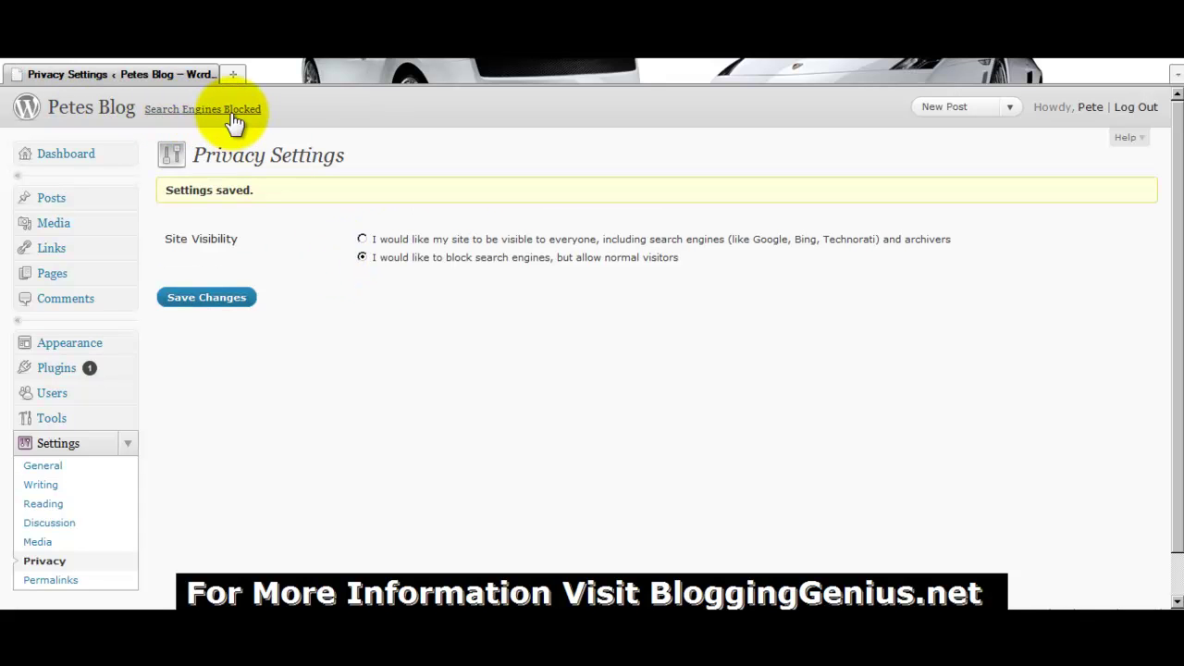
In the permalink settings, try the Default URL structure and switch to Custom Structure.
scroll(314, 259, down, 1)
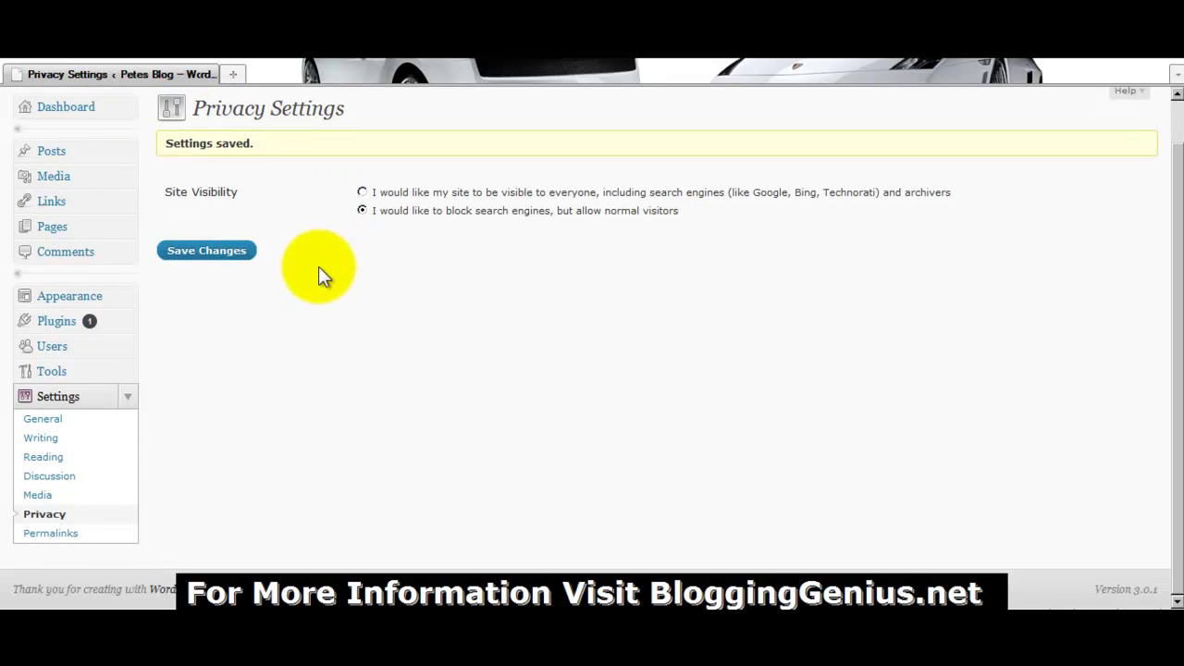
click(66, 537)
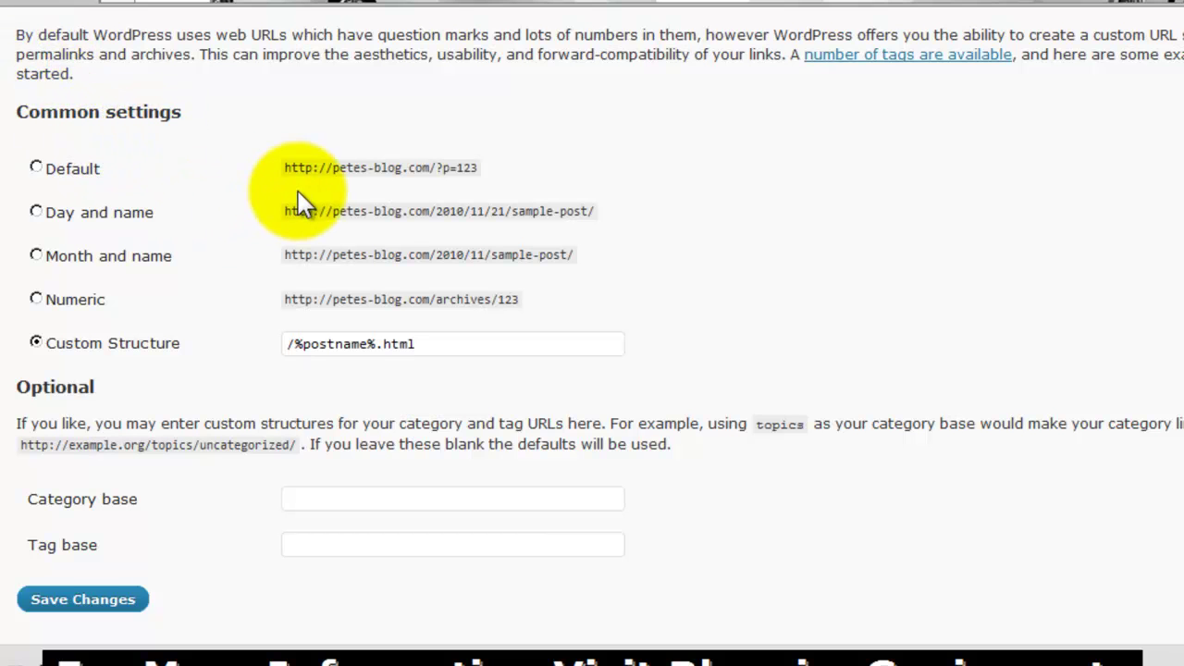
click(35, 168)
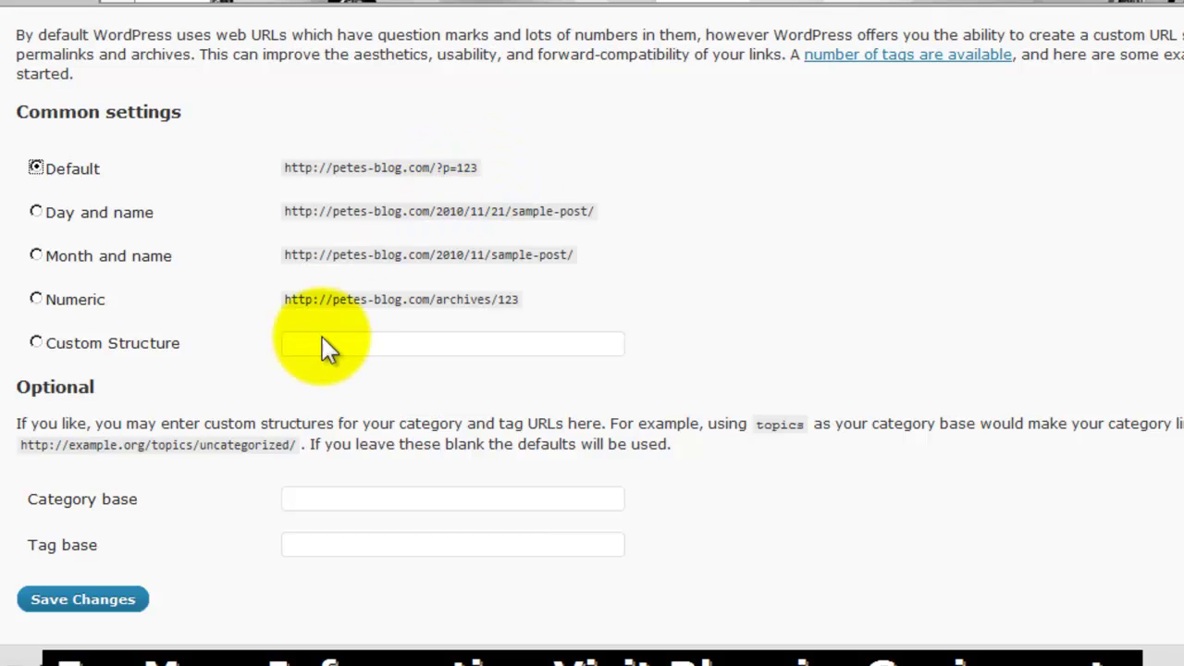
click(36, 342)
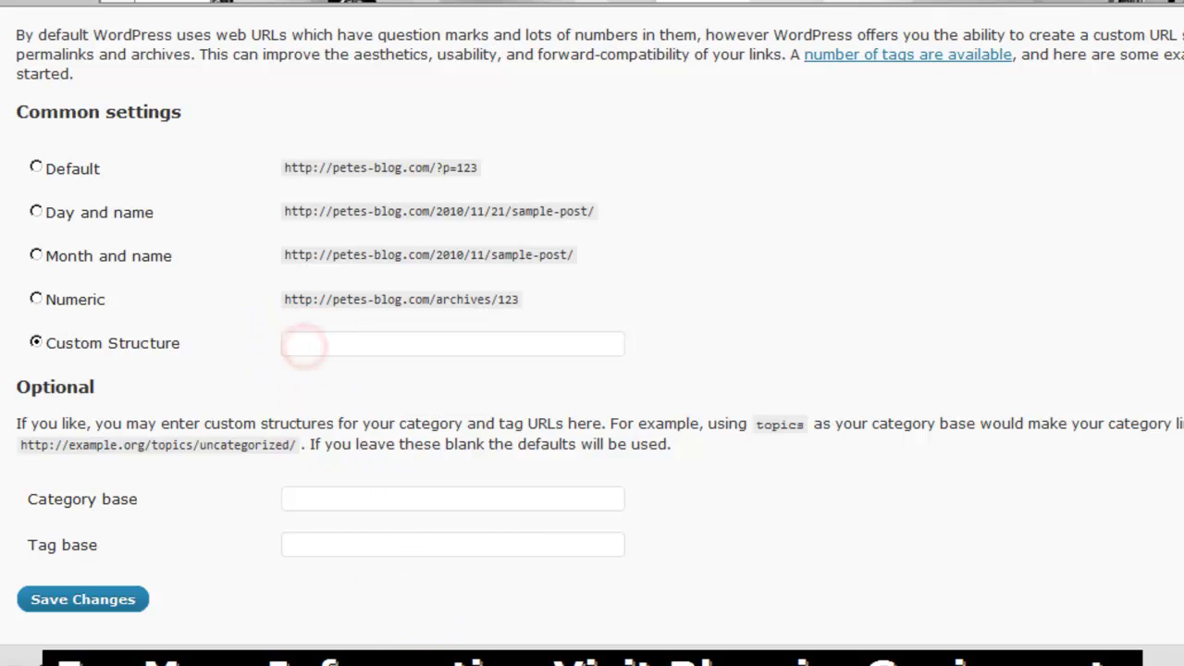
Switch to Notepad and copy the permalink structure /%postname%.html.
key(alt+Tab)
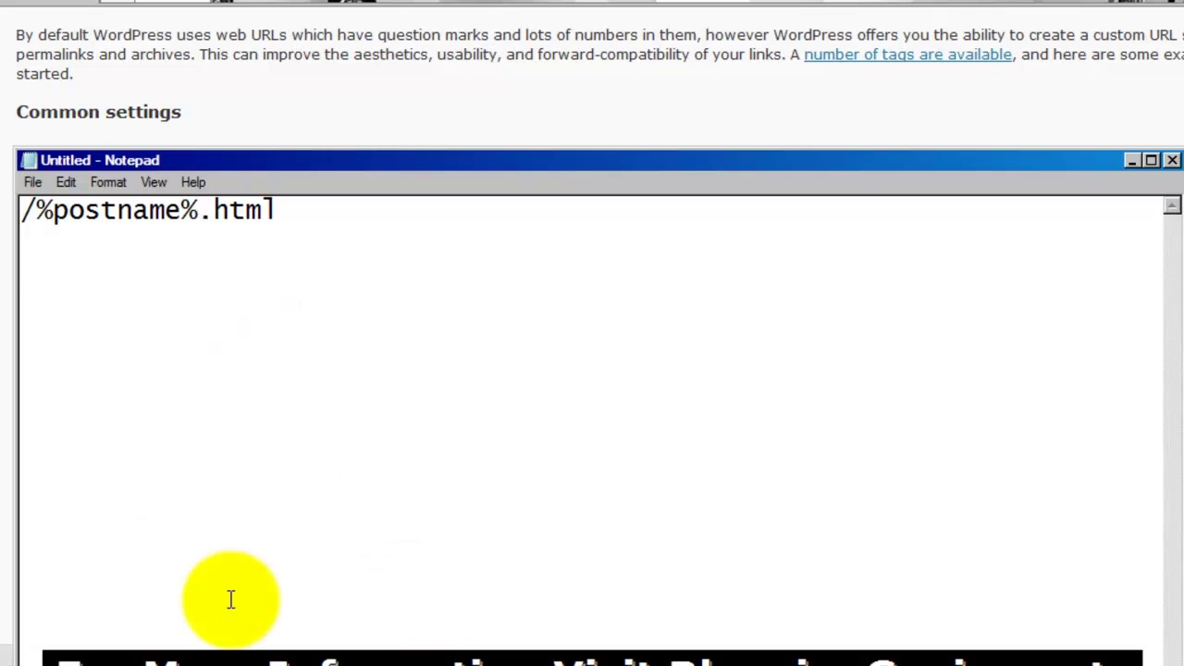
drag(21, 210, 287, 210)
right_click(287, 210)
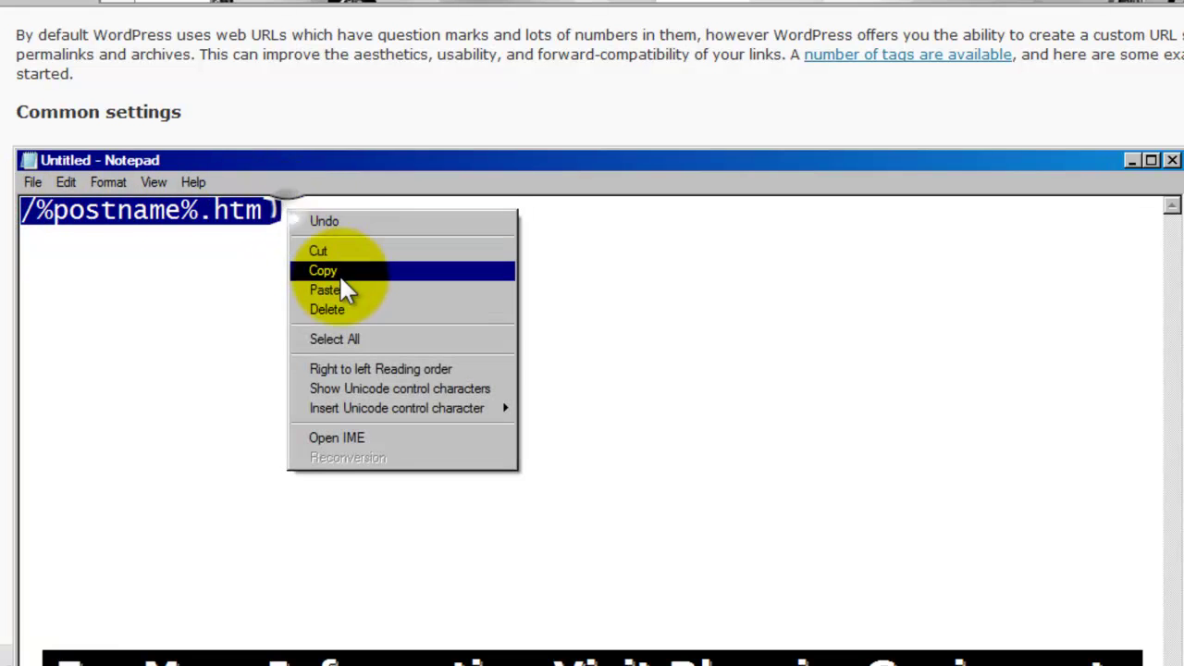
click(339, 269)
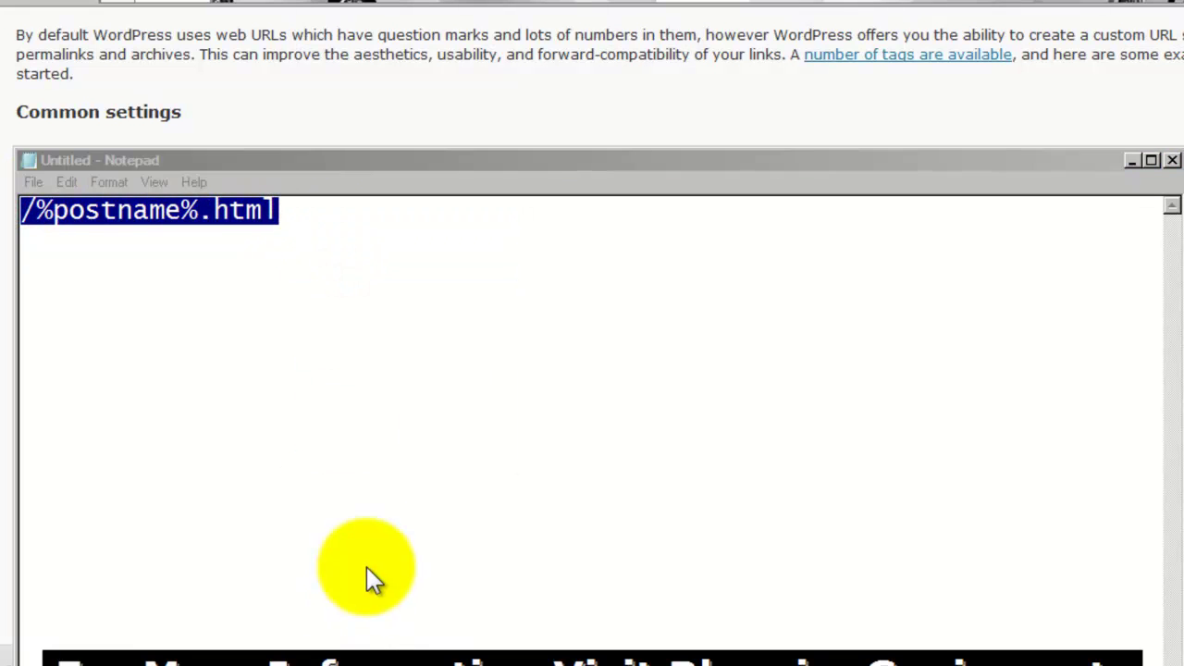
Return to the browser, paste /%postname%.html as the custom permalink structure, and save the permalink settings.
key(alt+Tab)
right_click(357, 351)
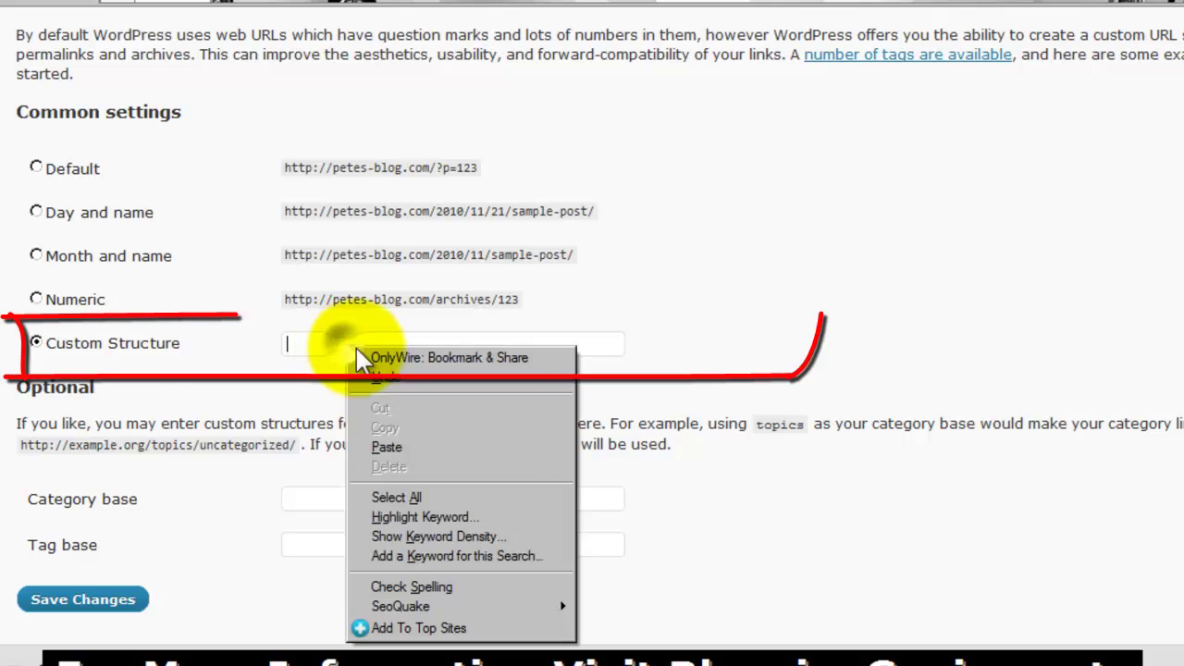
click(393, 446)
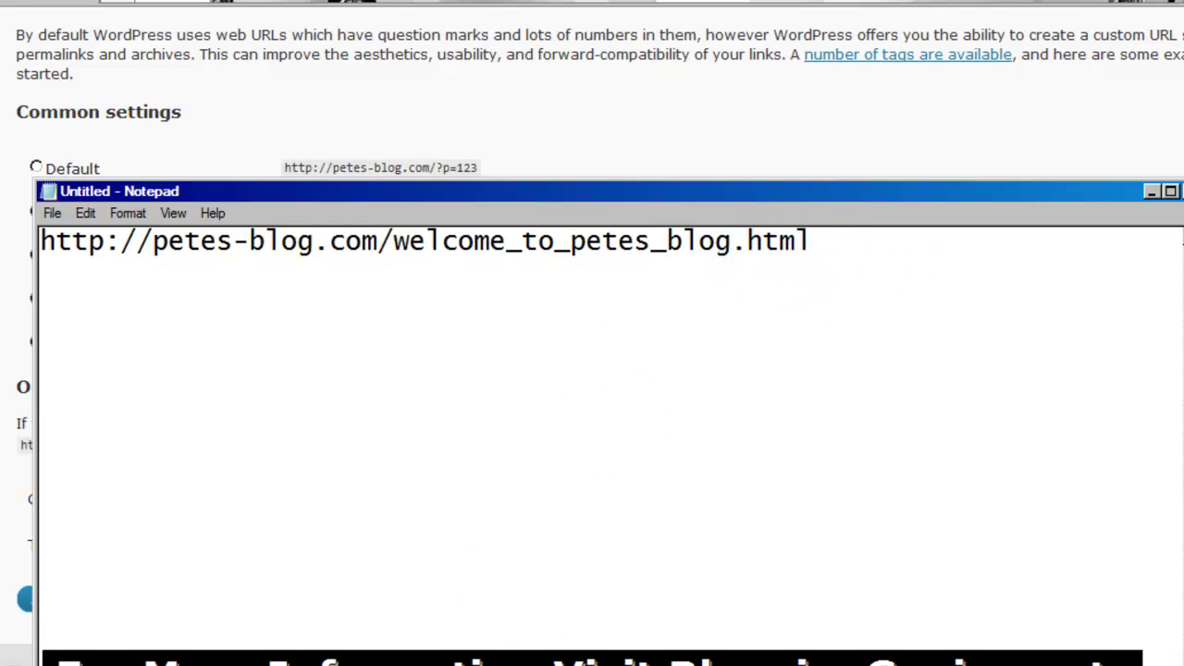
click(457, 662)
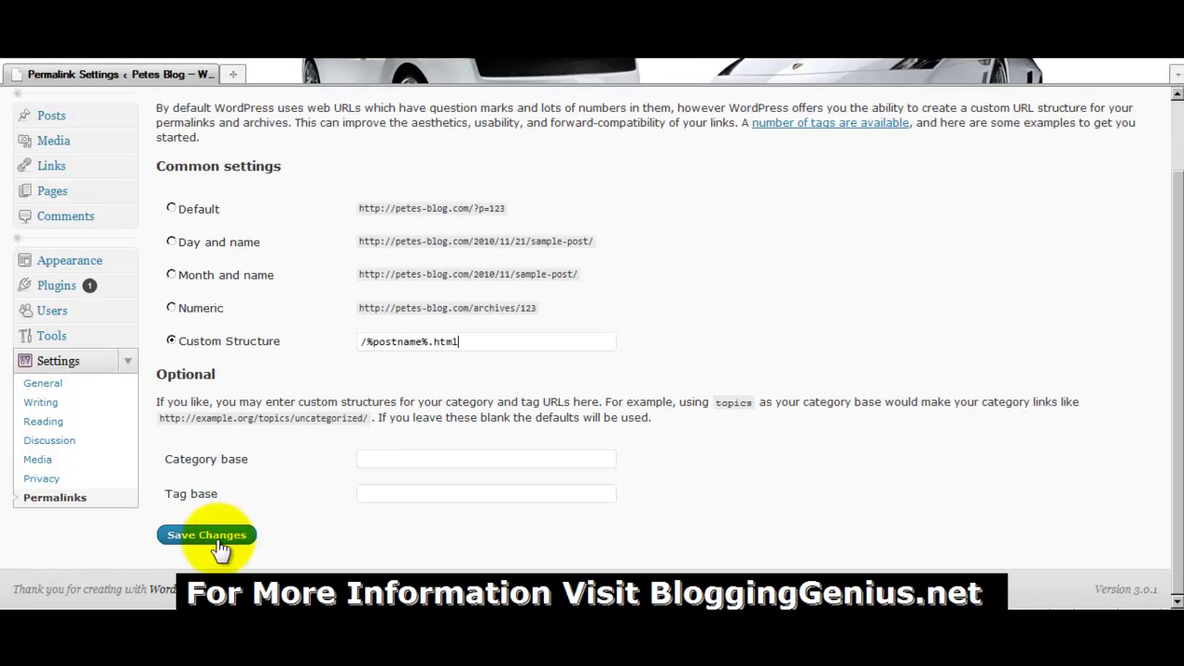
click(97, 604)
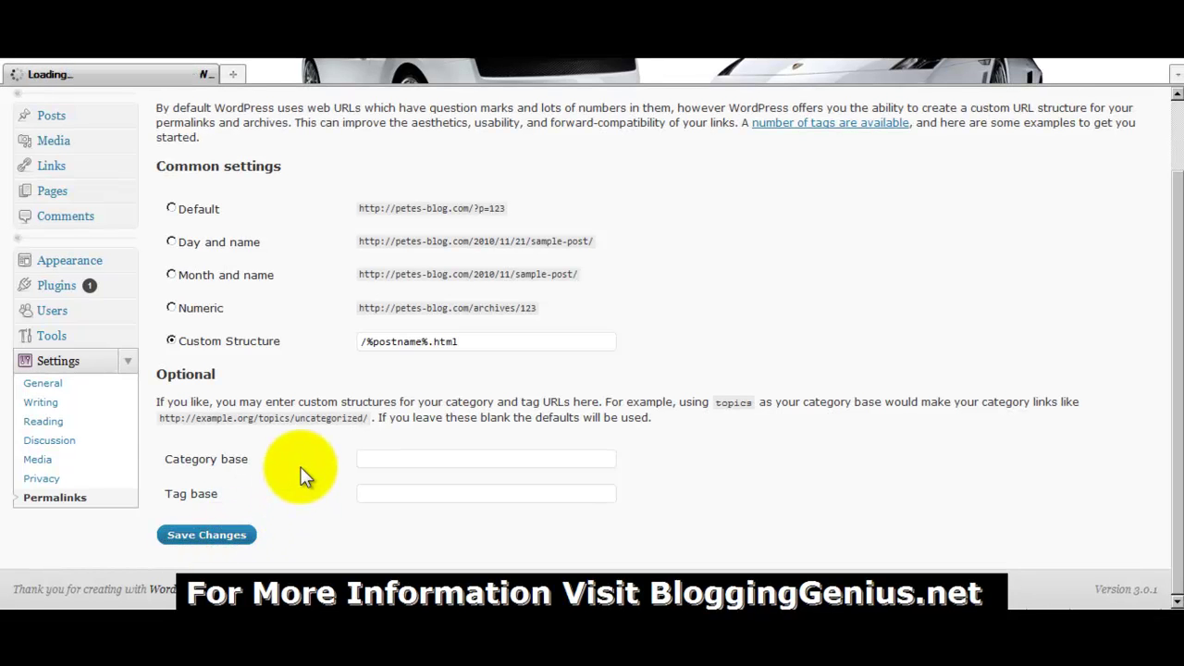